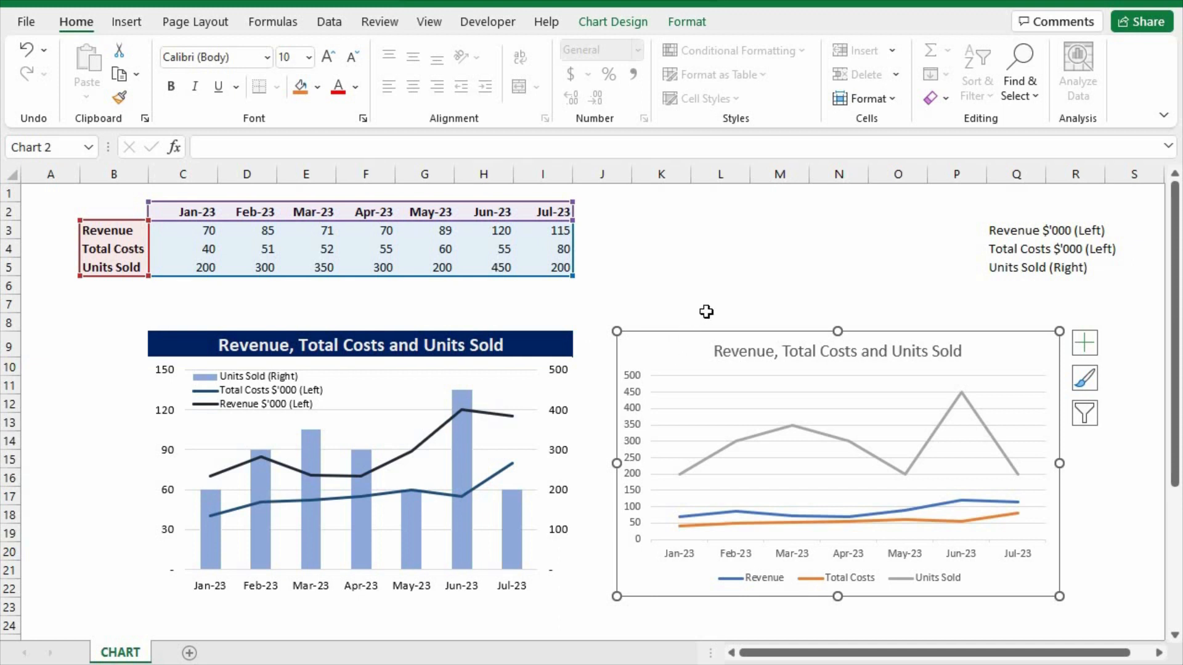
Delete the new line chart's built-in title and copy the heading text "Revenue, Total Costs and Units Sold" from cell C9 into K9.
{"action": "left_click", "coordinate": [779, 353]}
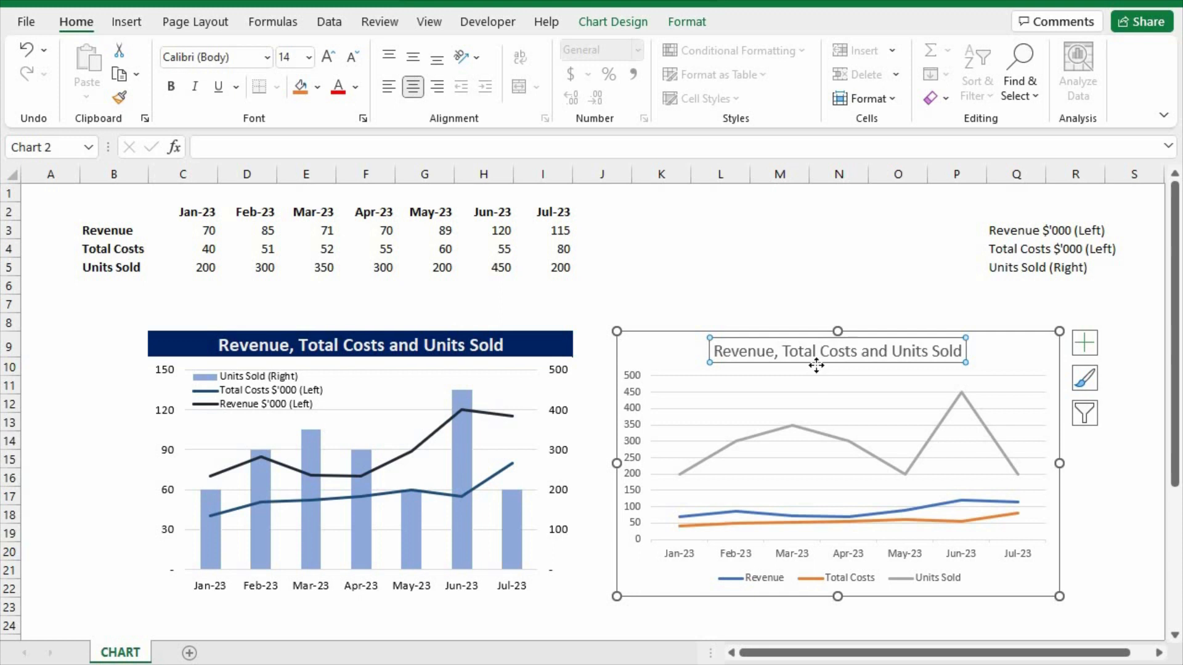
{"action": "key", "text": "Delete"}
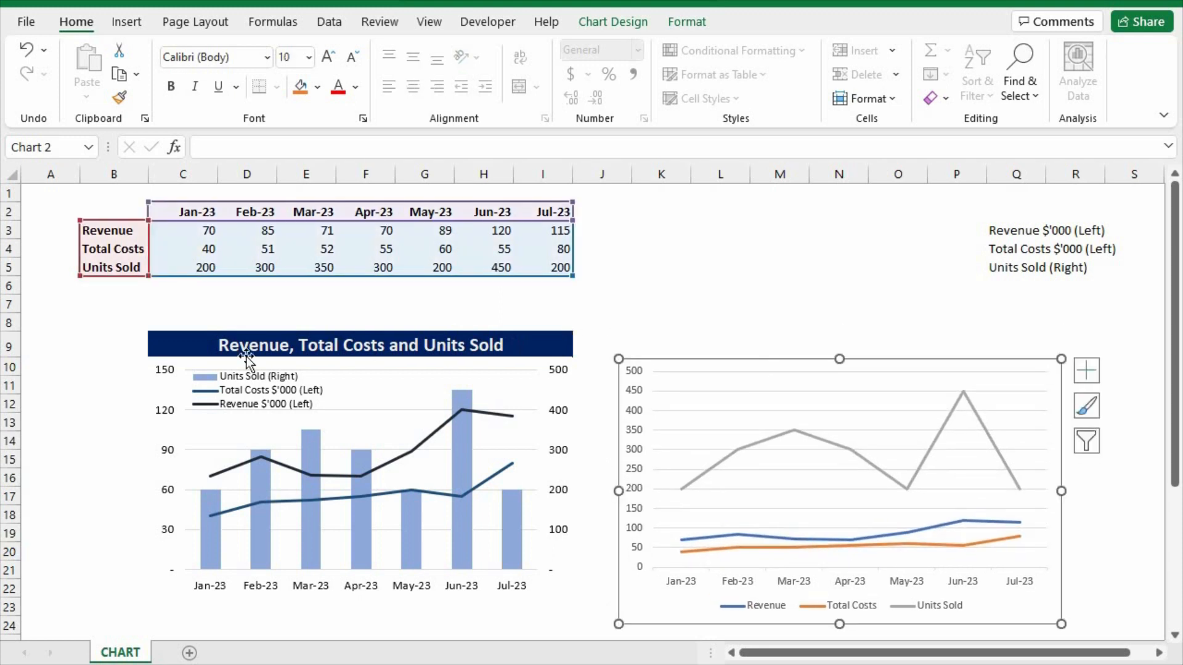
{"action": "left_click", "coordinate": [265, 340]}
{"action": "key", "text": "Left"}
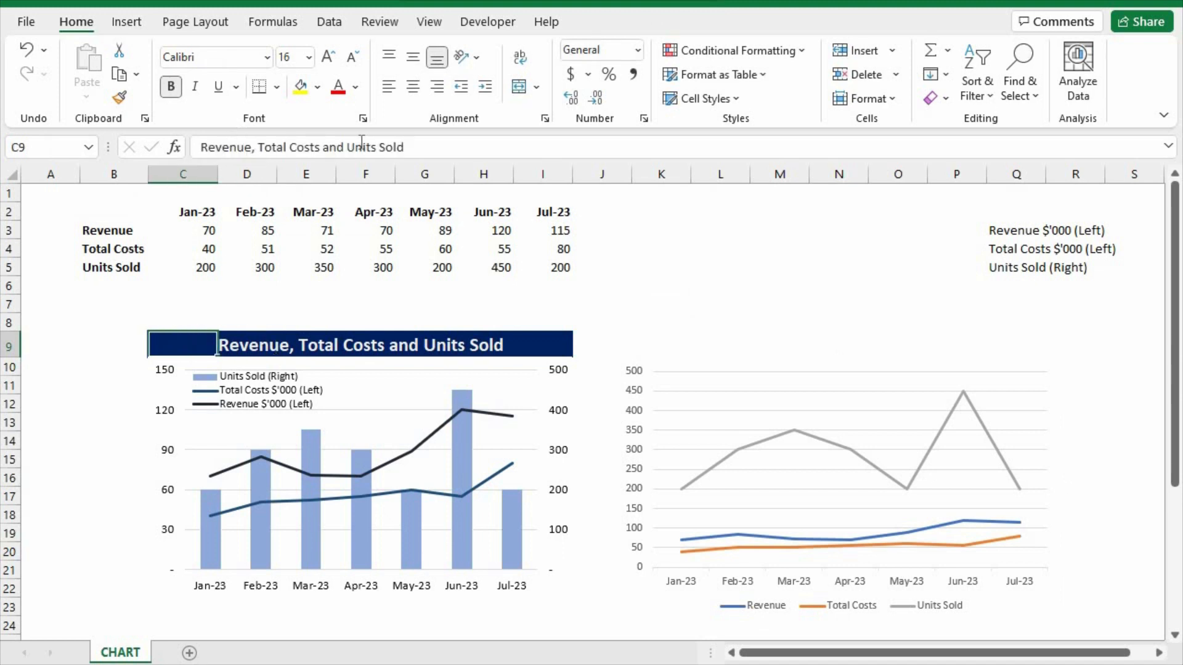
{"action": "left_click", "coordinate": [431, 147]}
{"action": "left_click_drag", "start_coordinate": [431, 147], "coordinate": [163, 147]}
{"action": "key", "text": "ctrl+c"}
{"action": "left_click", "coordinate": [651, 336]}
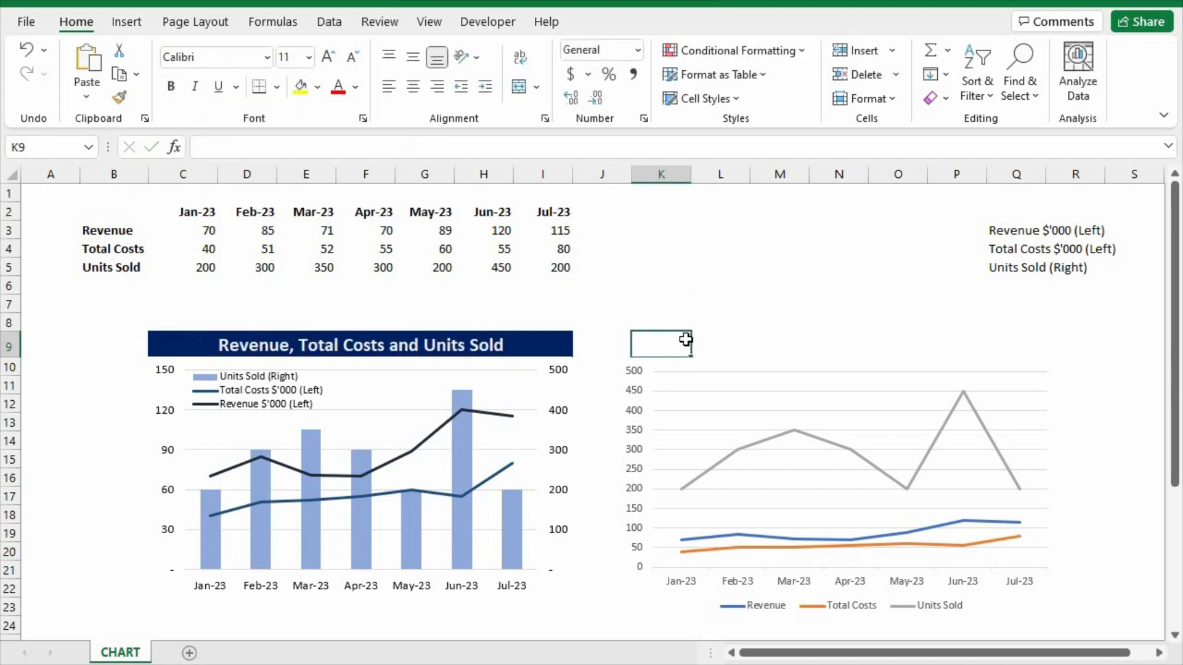
{"action": "key", "text": "ctrl+v"}
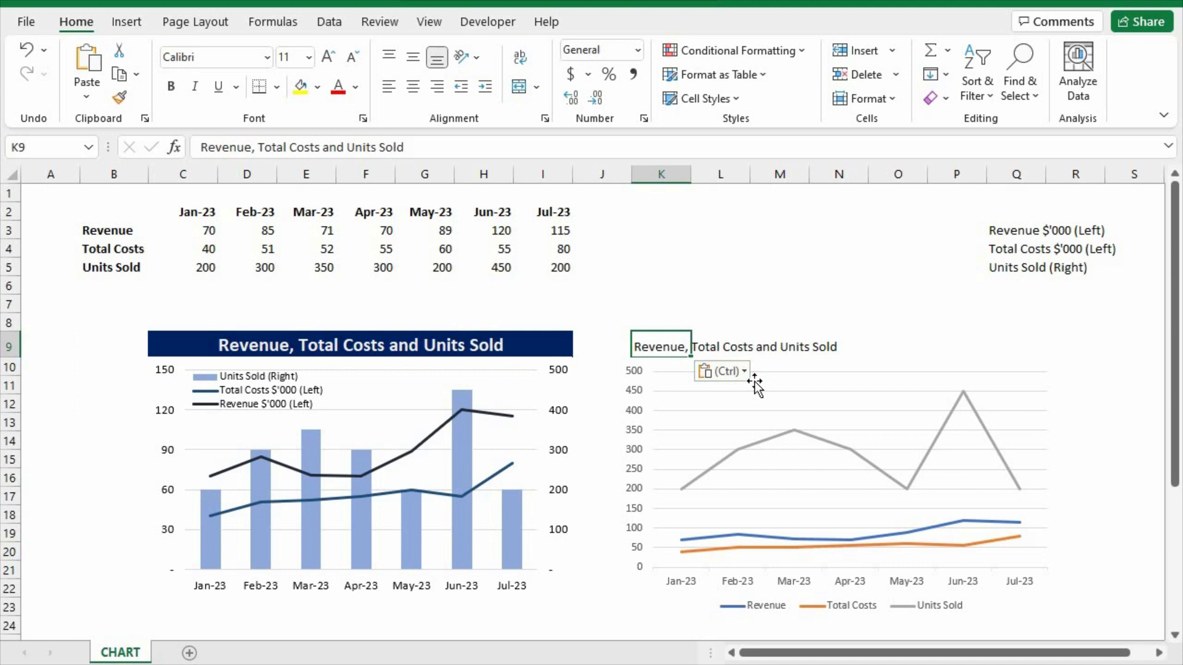
Set the horizontal alignment of cells K9:Q9 to Center Across Selection so the heading spans the new chart.
{"action": "left_click", "coordinate": [1019, 342]}
{"action": "left_click_drag", "start_coordinate": [946, 340], "coordinate": [644, 342]}
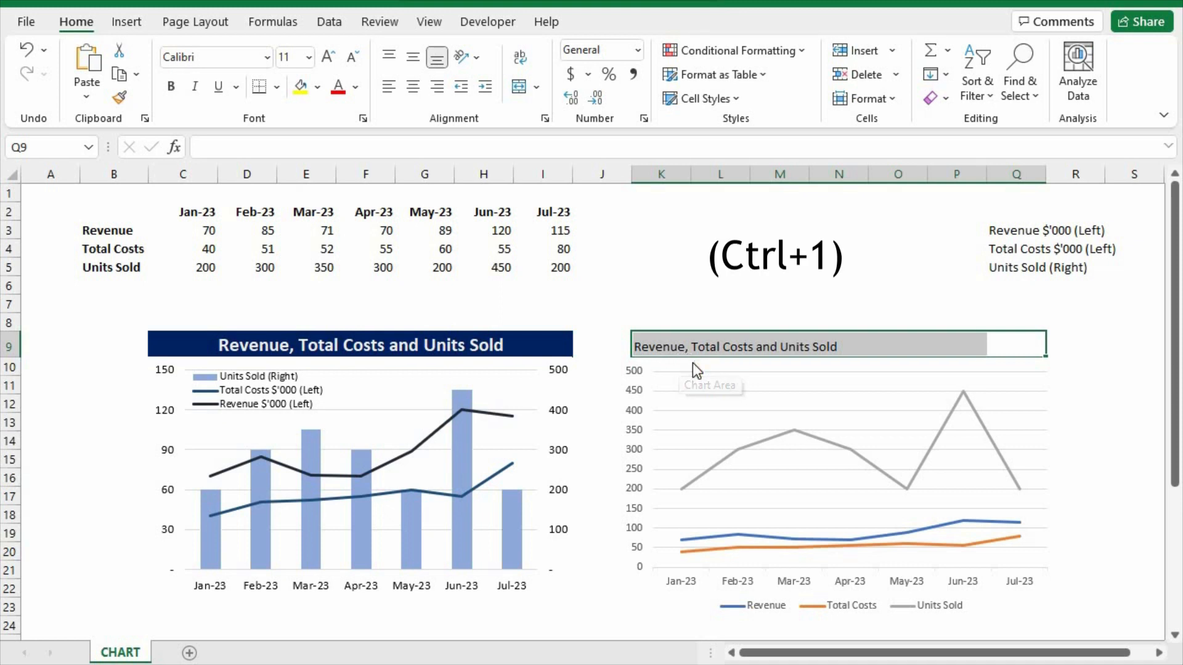
{"action": "key", "text": "ctrl+1"}
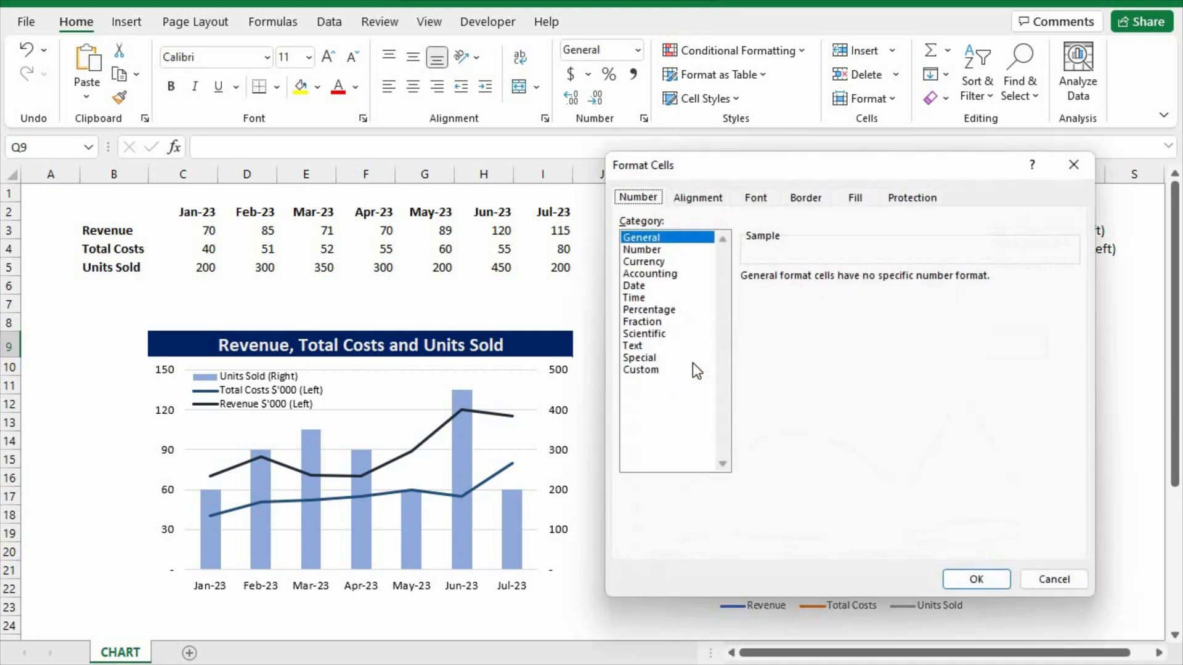
{"action": "left_click", "coordinate": [696, 198]}
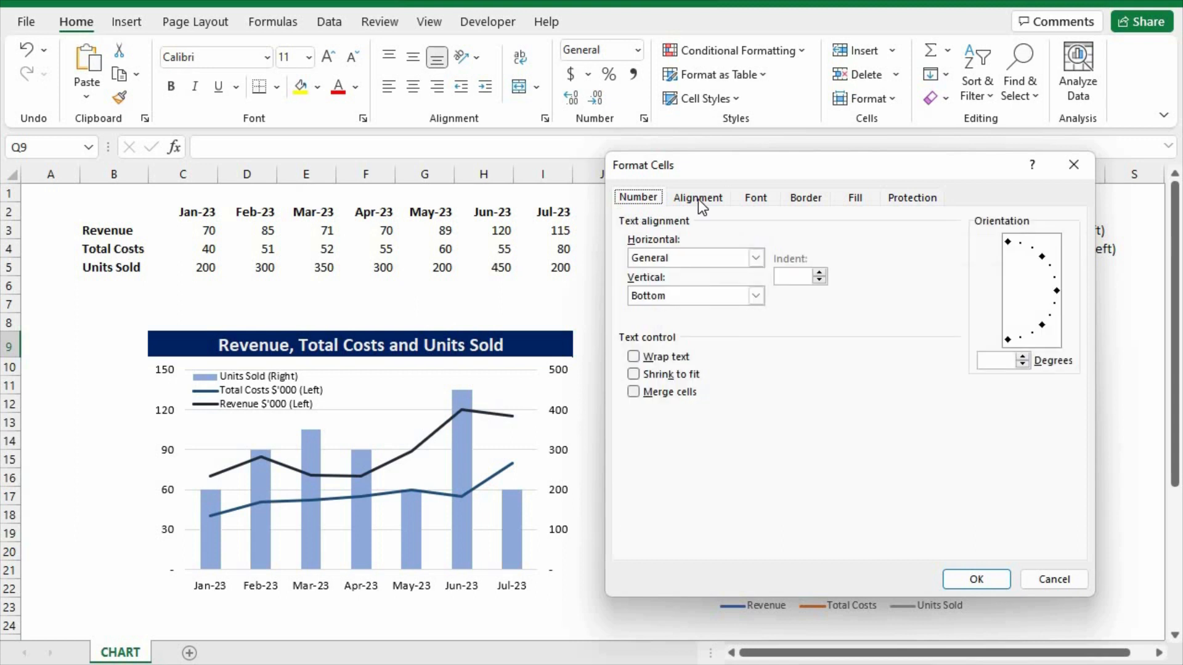
{"action": "left_click", "coordinate": [685, 261]}
{"action": "left_click", "coordinate": [688, 345]}
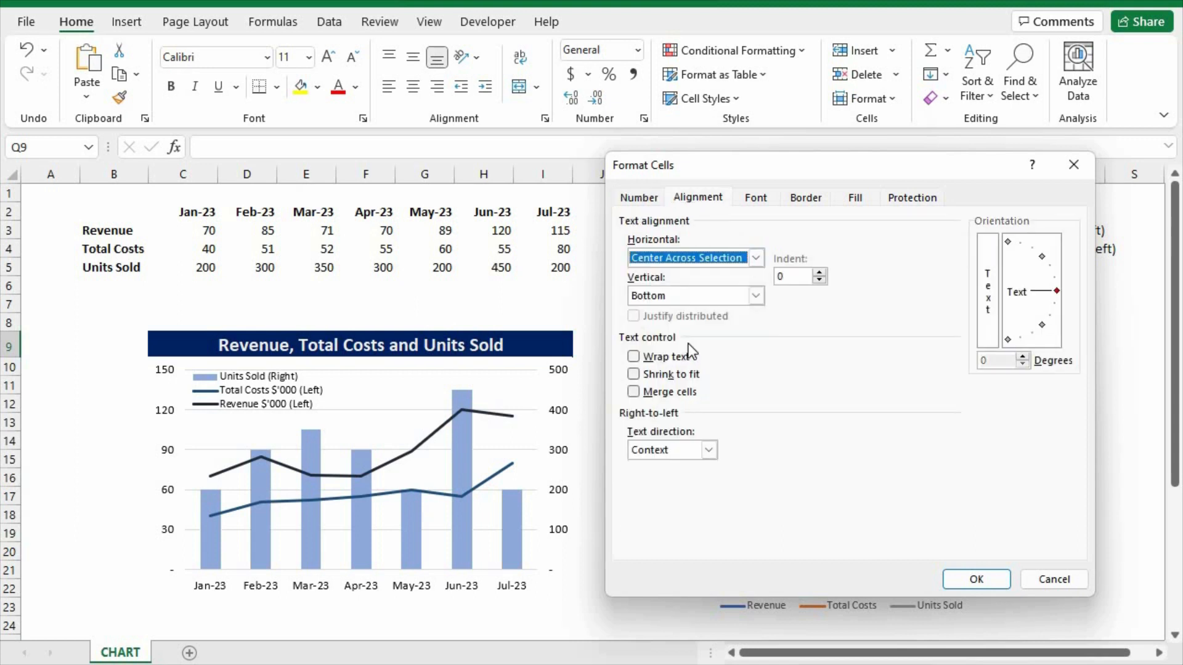
{"action": "left_click", "coordinate": [977, 579]}
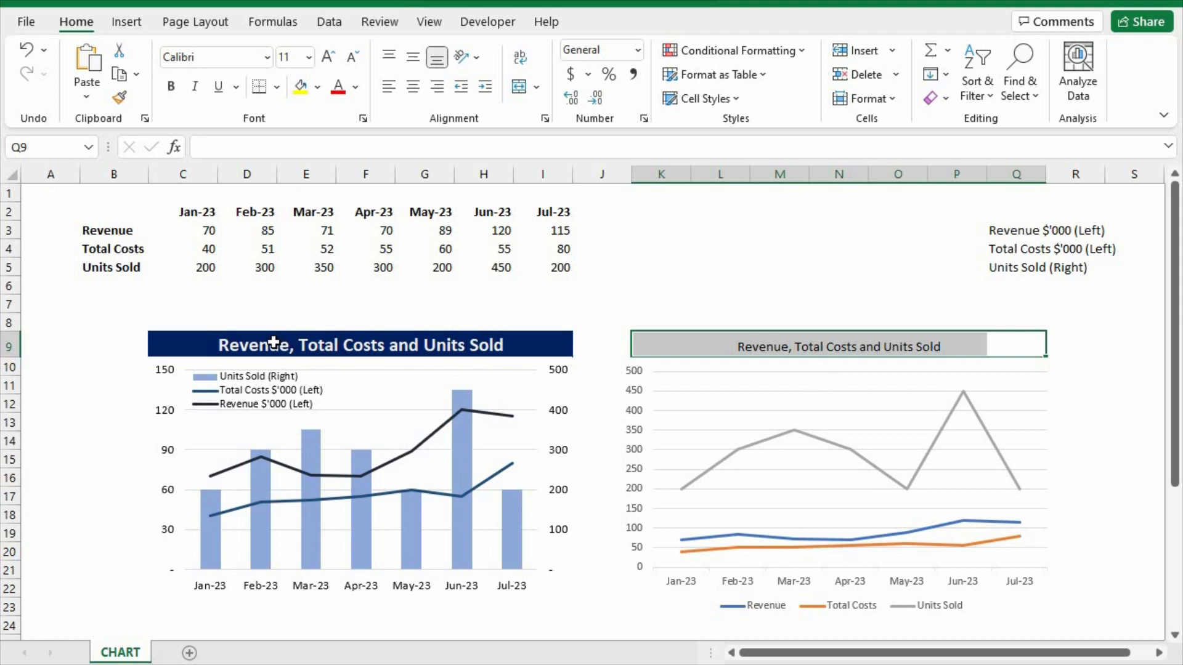
Increase the font size of the heading in K9:Q9 to 16 and make it bold.
{"action": "left_click", "coordinate": [328, 61]}
{"action": "left_click", "coordinate": [330, 61]}
{"action": "left_click", "coordinate": [330, 60]}
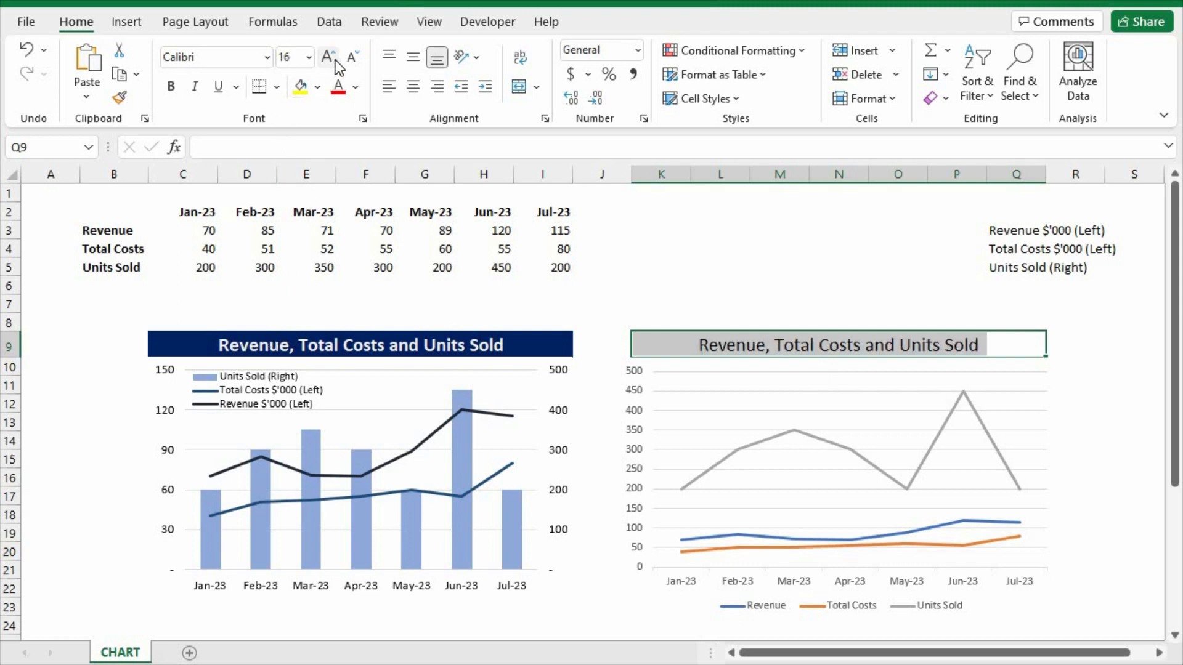
{"action": "key", "text": "ctrl+b"}
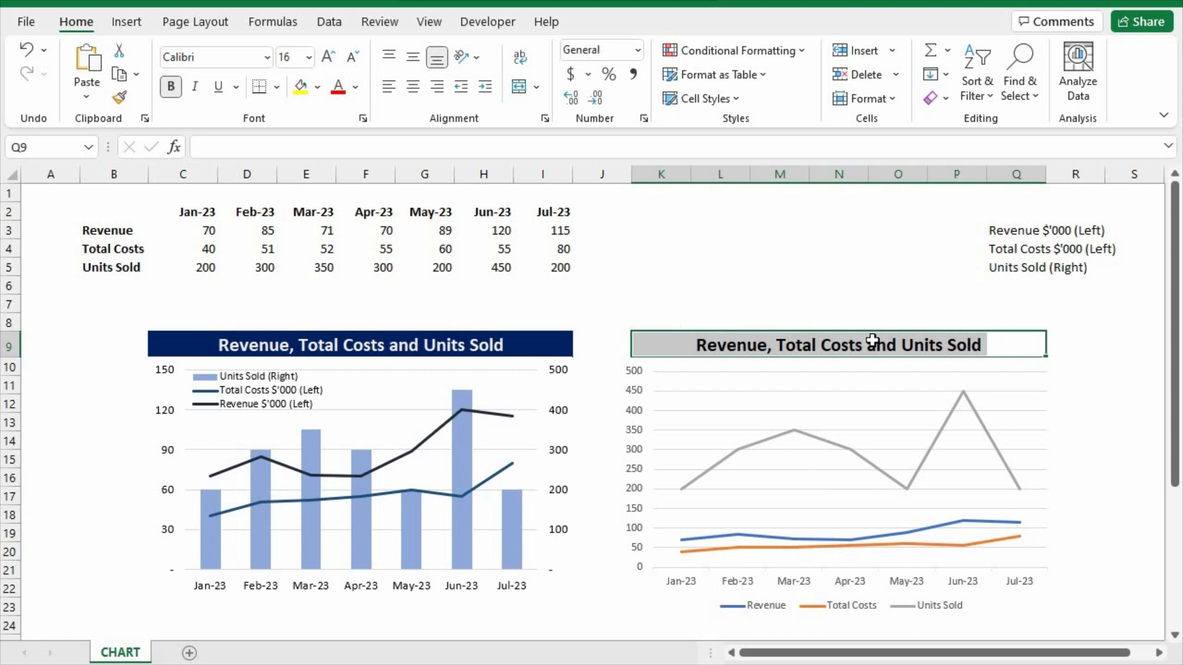
Fill the heading cells K9:Q9 with the standard dark blue and set their font colour to white.
{"action": "left_click", "coordinate": [316, 91]}
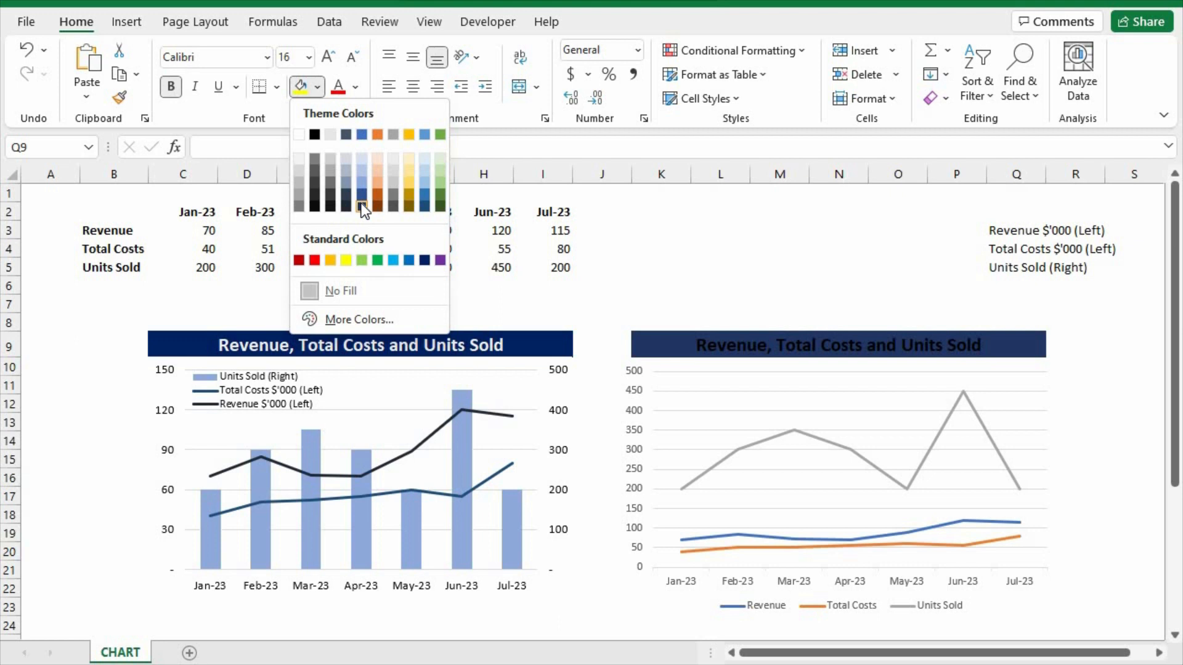
{"action": "left_click", "coordinate": [425, 260]}
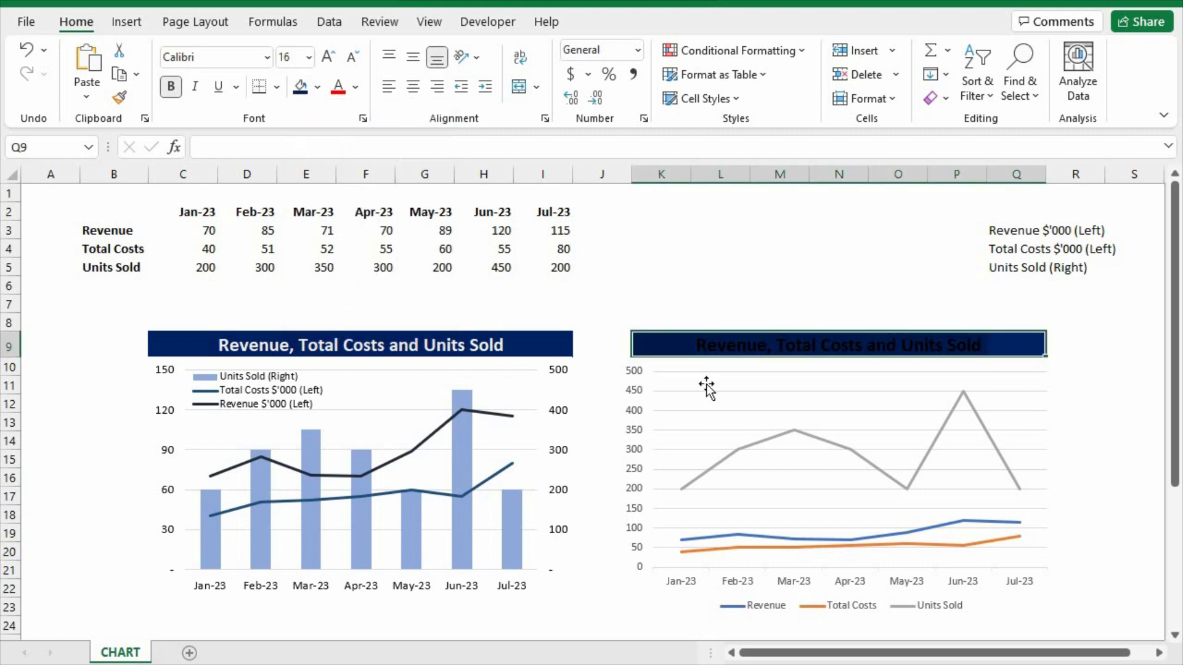
{"action": "left_click", "coordinate": [355, 93]}
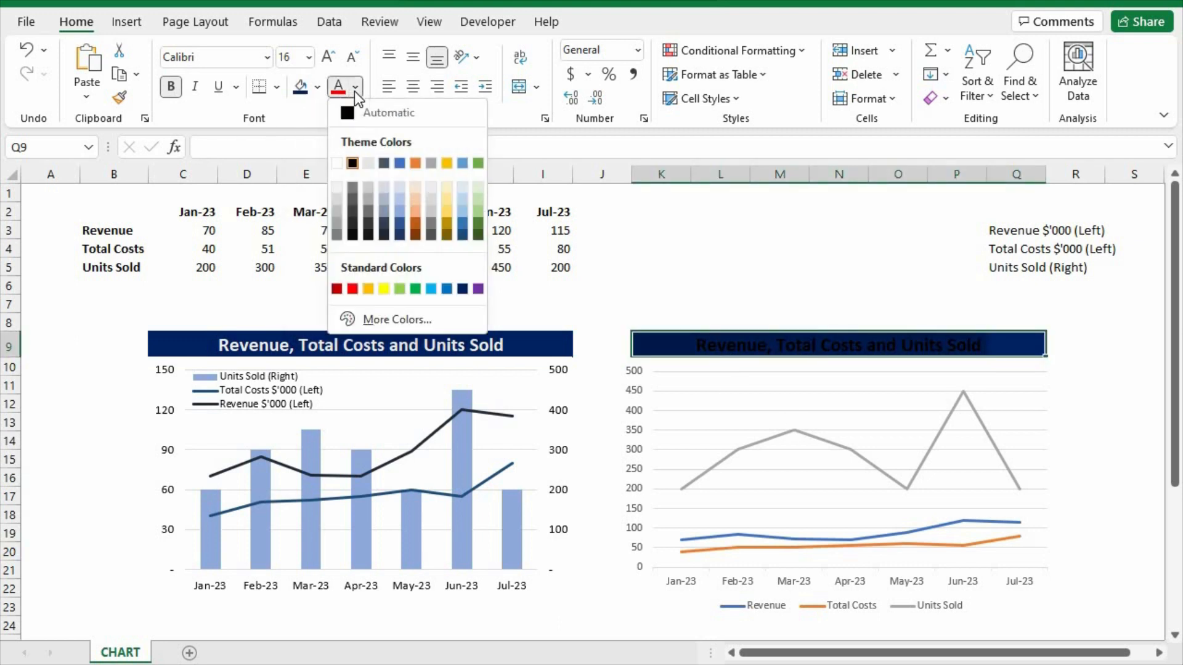
{"action": "left_click", "coordinate": [337, 161]}
{"action": "left_click", "coordinate": [1077, 382]}
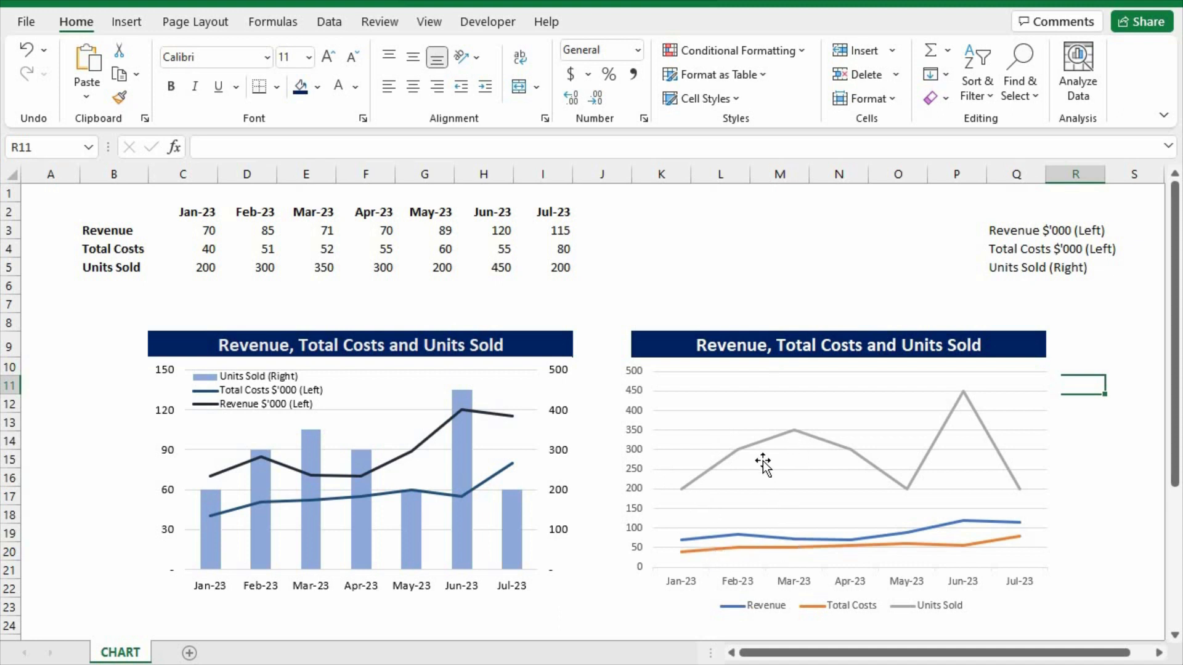
Change the new chart's type to Combo, with Revenue and Total Costs both as Line series.
{"action": "left_click", "coordinate": [772, 443]}
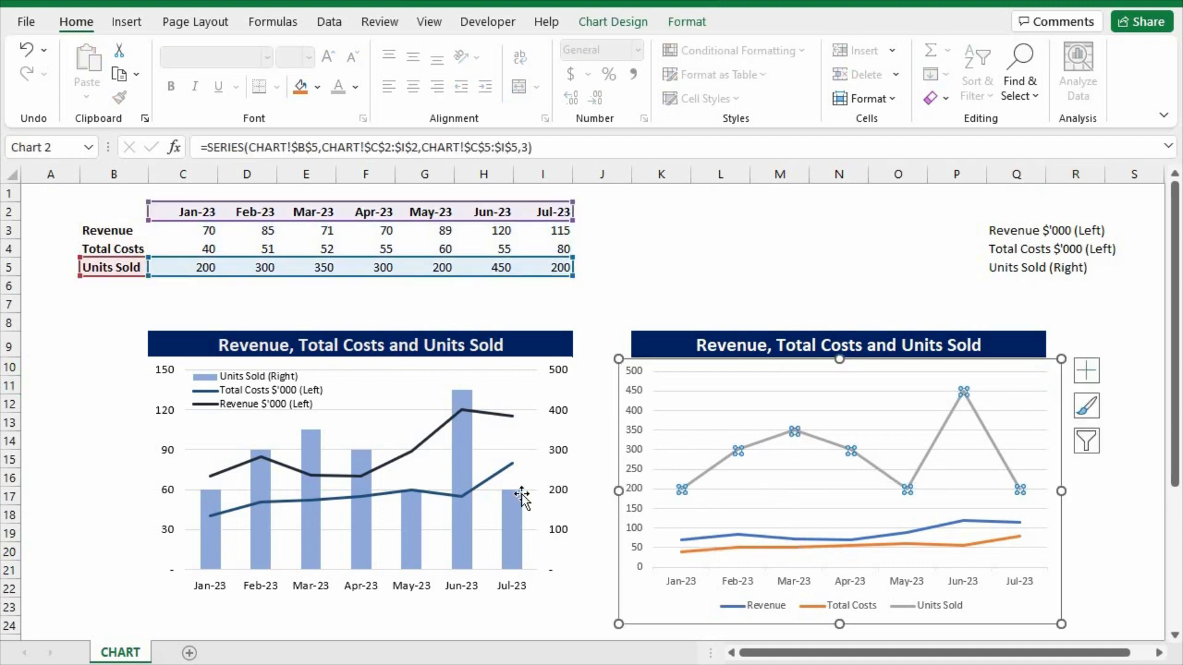
{"action": "right_click", "coordinate": [759, 384]}
{"action": "left_click", "coordinate": [831, 450]}
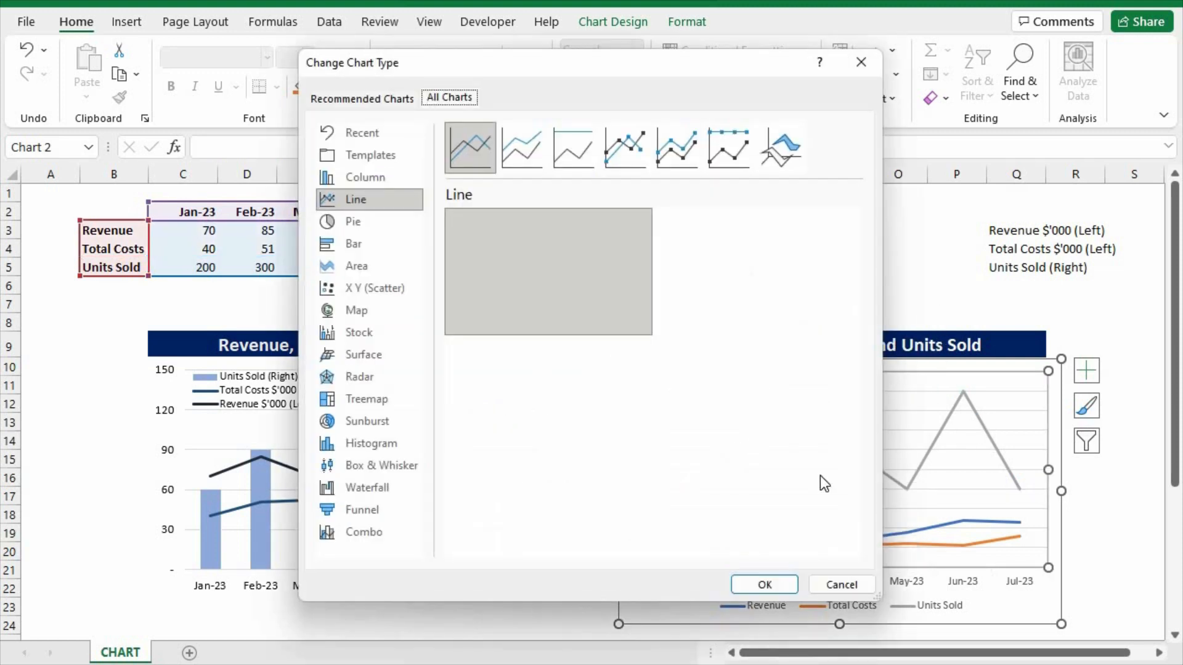
{"action": "left_click", "coordinate": [357, 532]}
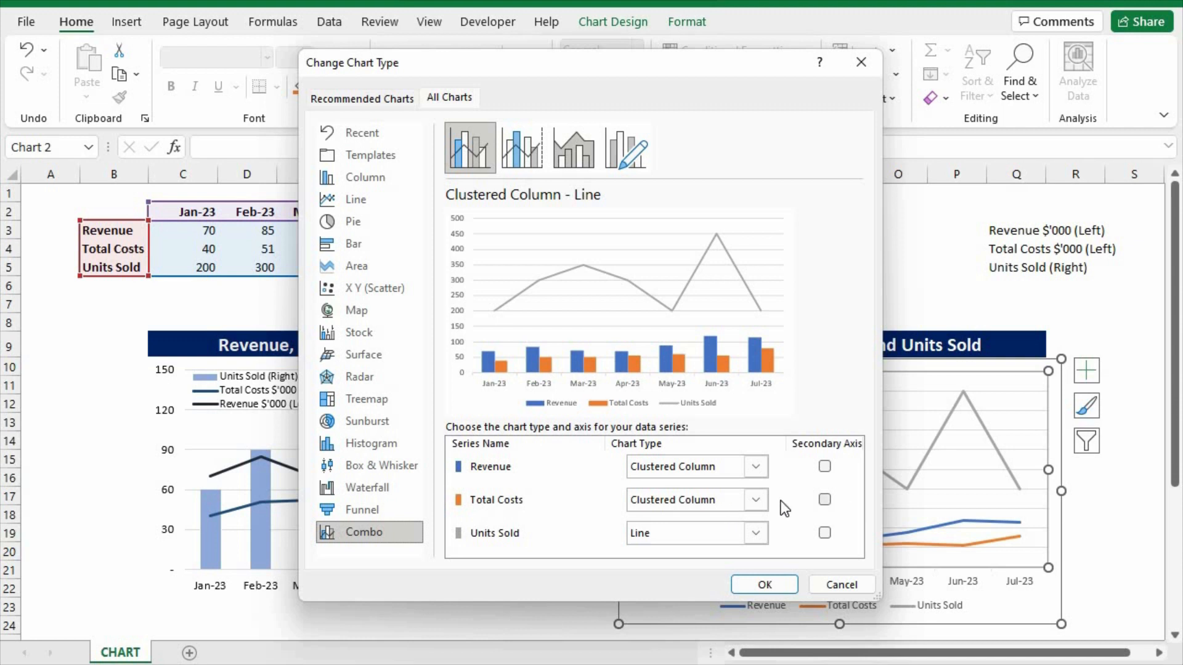
{"action": "left_click", "coordinate": [719, 467]}
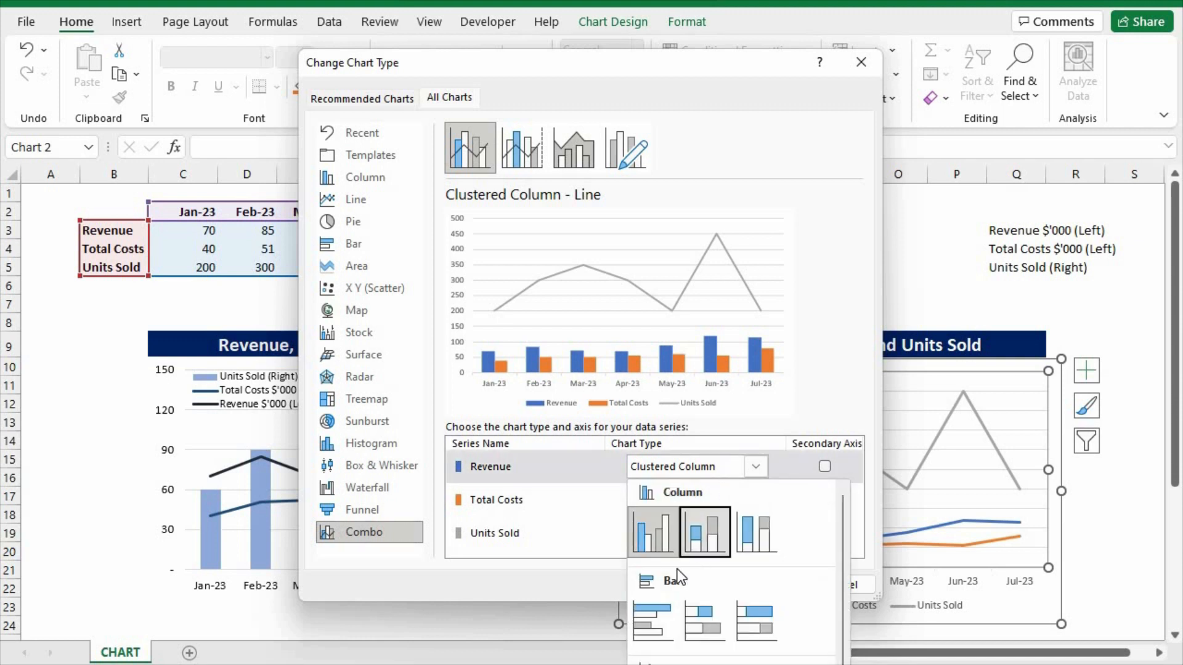
{"action": "left_click", "coordinate": [653, 621]}
{"action": "left_click", "coordinate": [684, 505]}
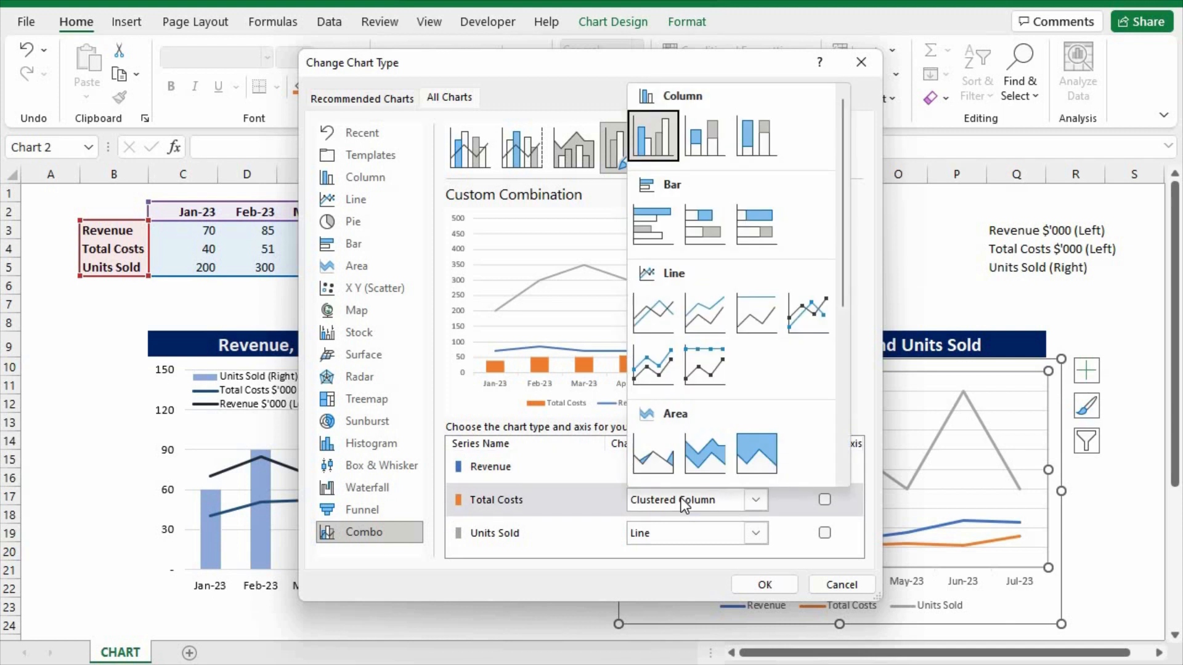
{"action": "left_click", "coordinate": [660, 317]}
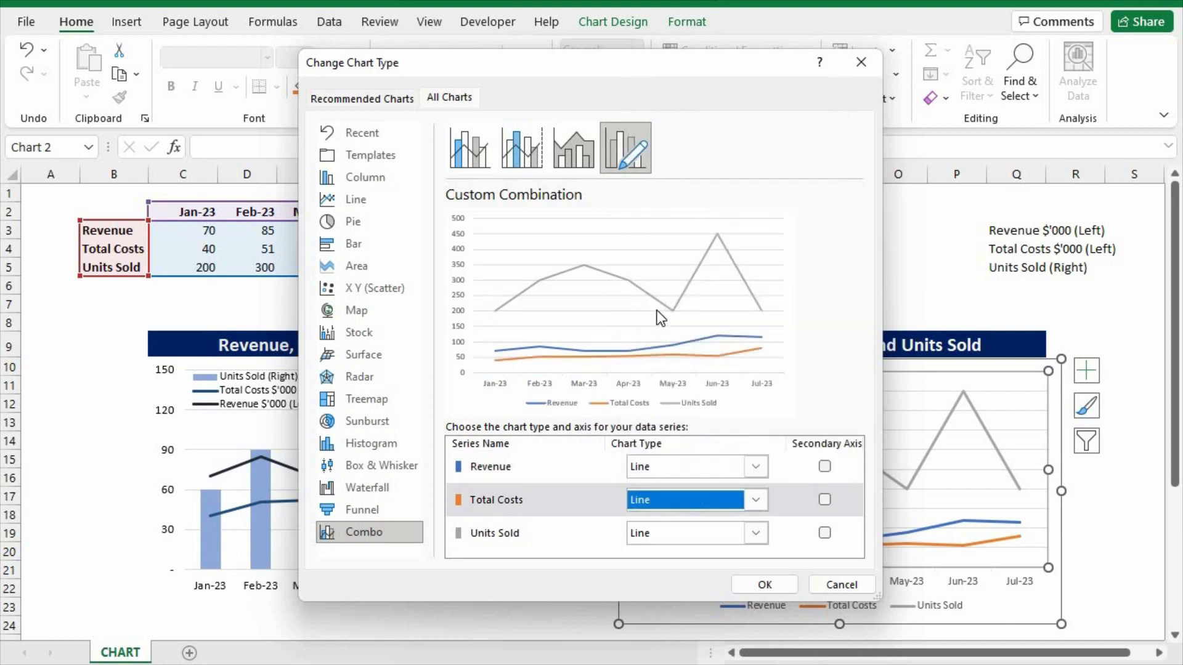
Set Units Sold to Clustered Column on the secondary axis and apply the custom combination to the chart.
{"action": "left_click", "coordinate": [711, 531]}
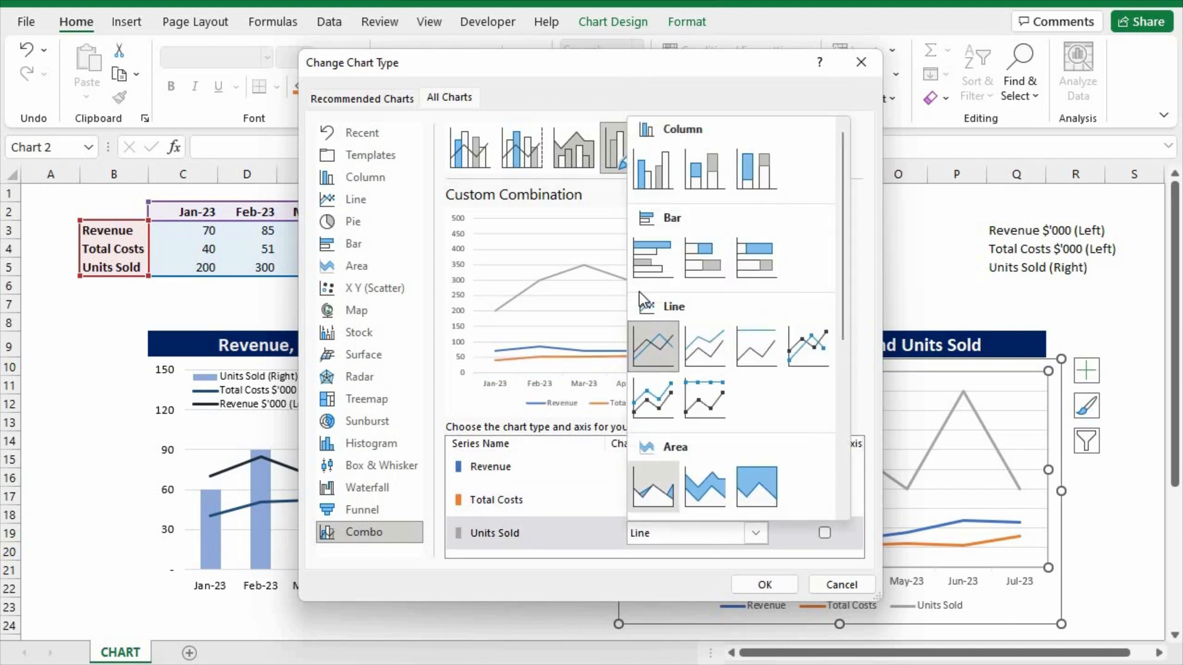
{"action": "left_click", "coordinate": [661, 168]}
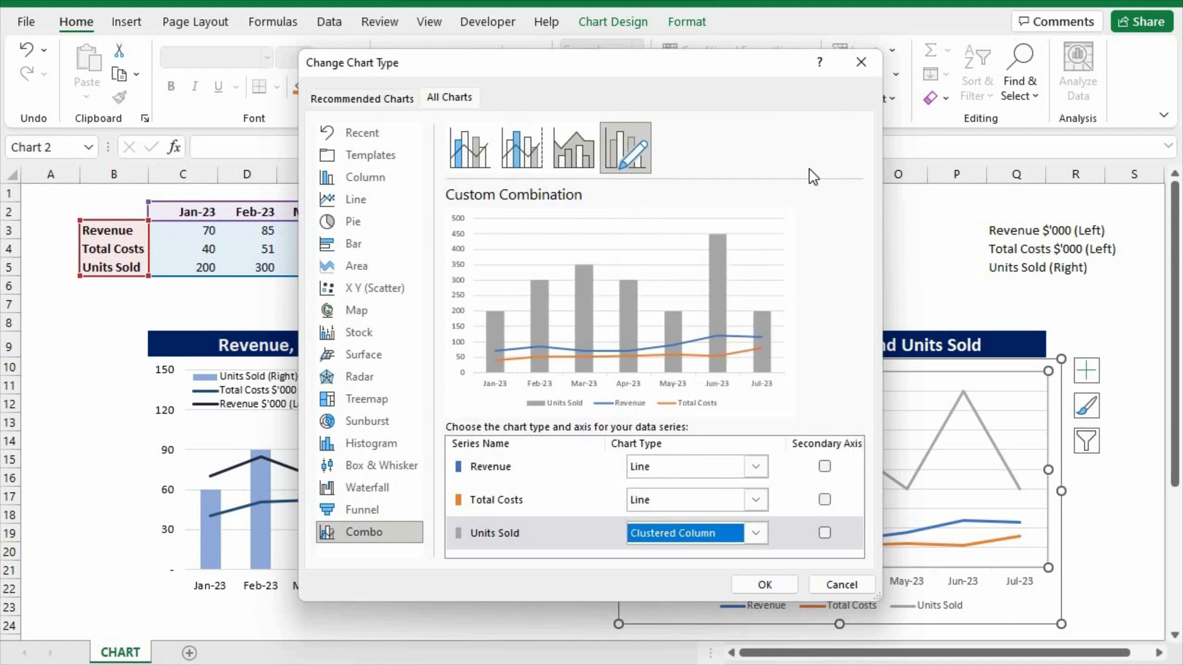
{"action": "left_click_drag", "start_coordinate": [724, 58], "coordinate": [453, 60]}
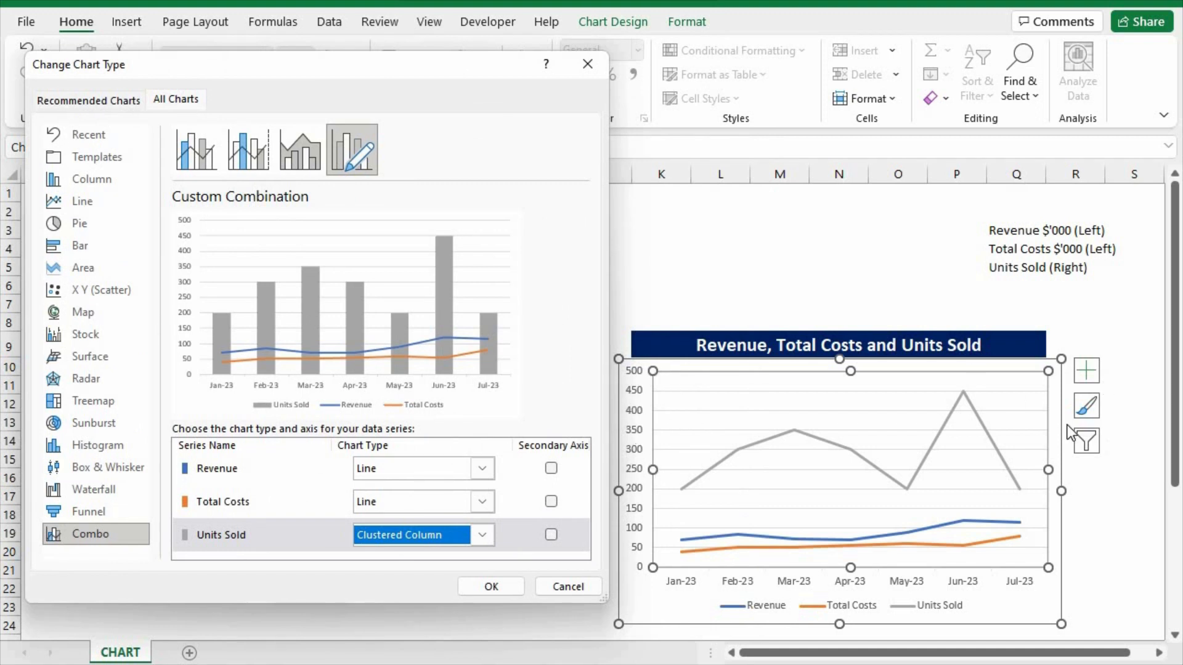
{"action": "left_click", "coordinate": [551, 535]}
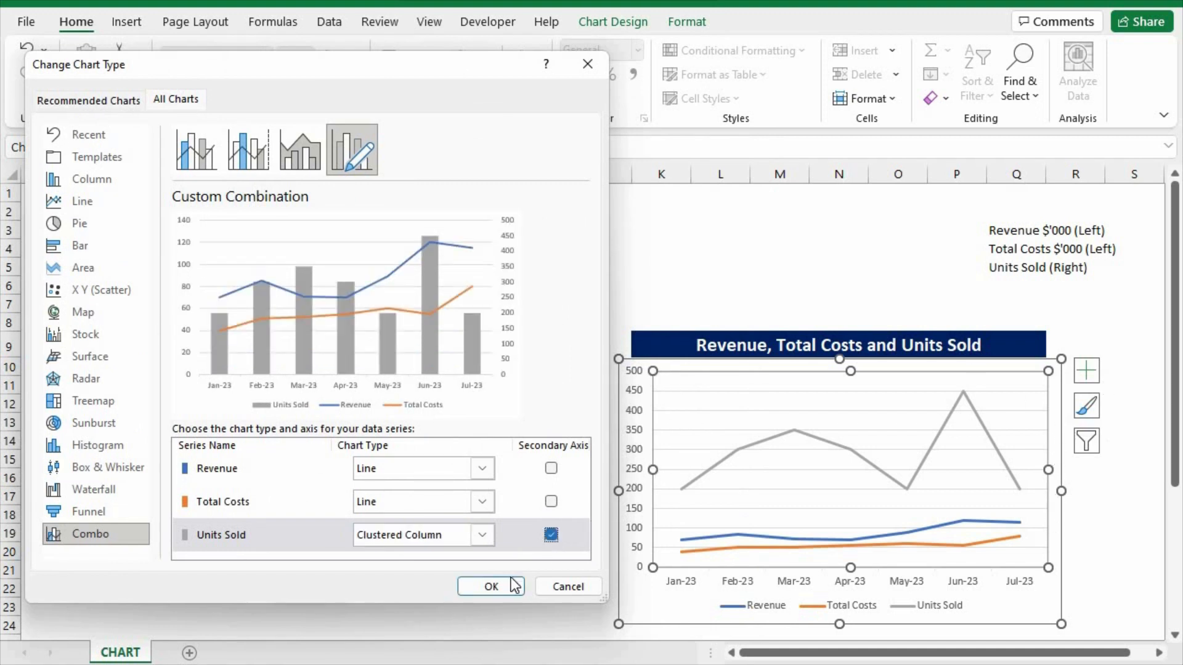
{"action": "left_click", "coordinate": [491, 586]}
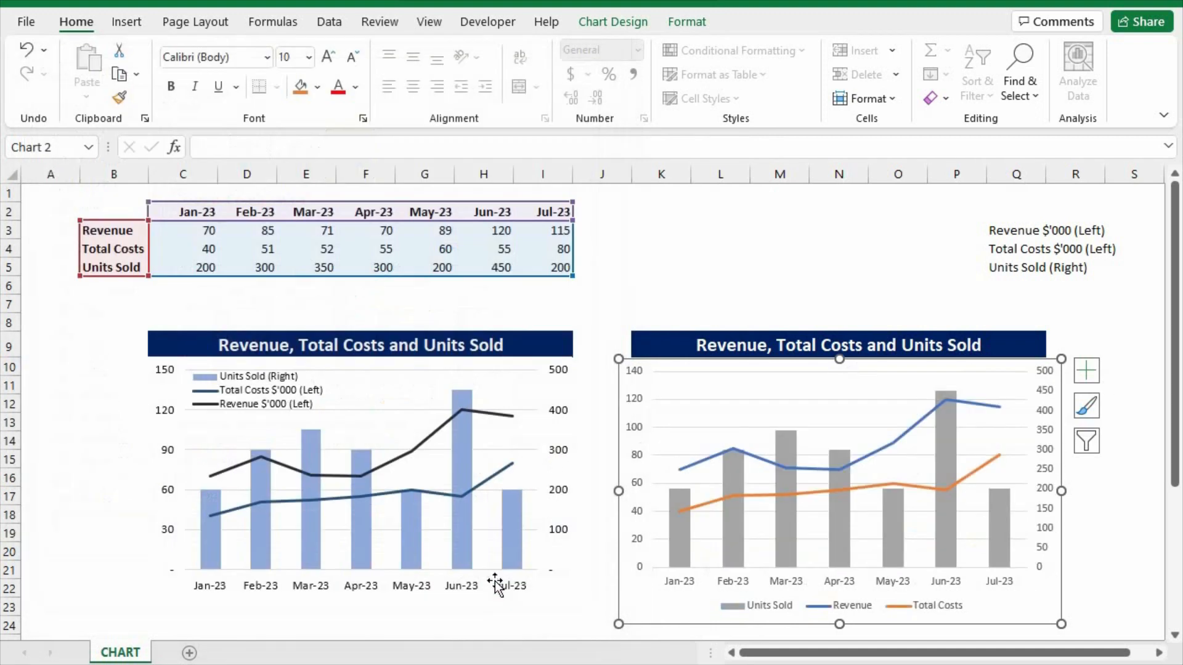
{"action": "left_click", "coordinate": [1113, 521]}
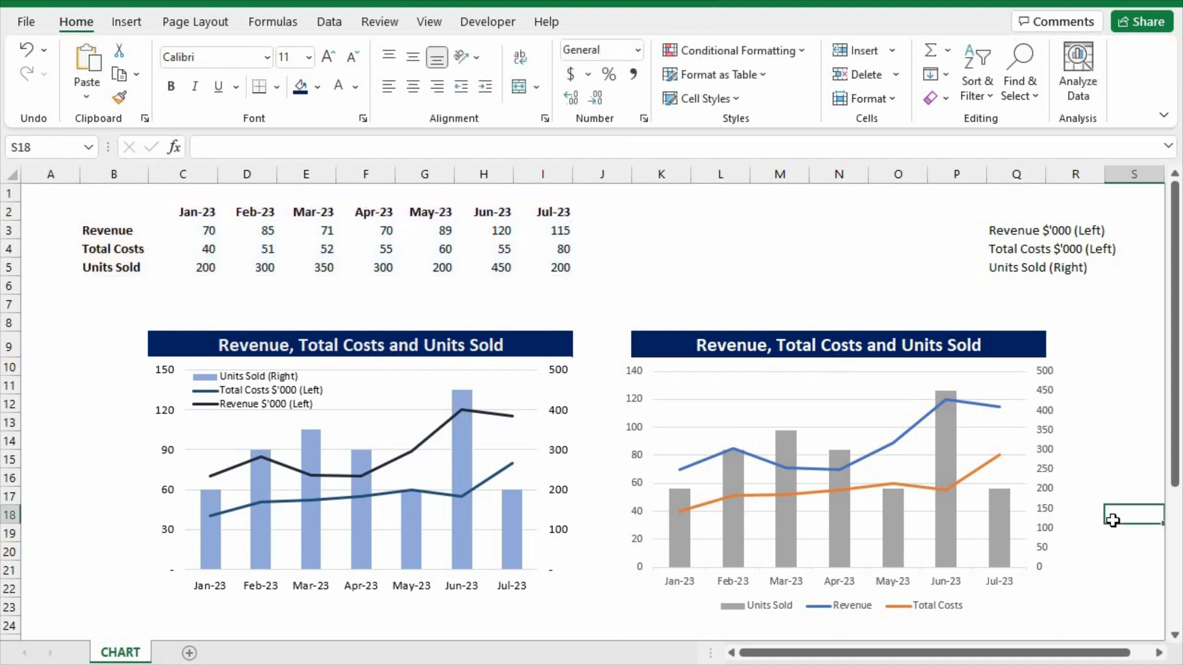
Set the major unit of the new chart's primary vertical axis to 30.
{"action": "left_click", "coordinate": [637, 402]}
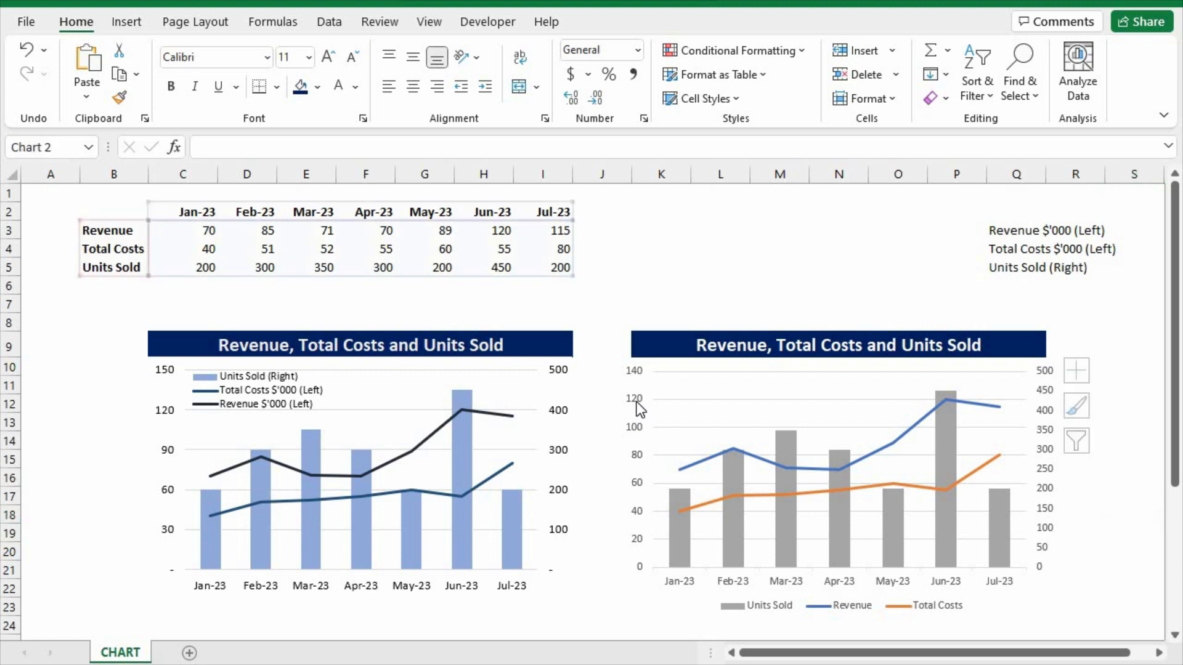
{"action": "left_click", "coordinate": [1048, 398]}
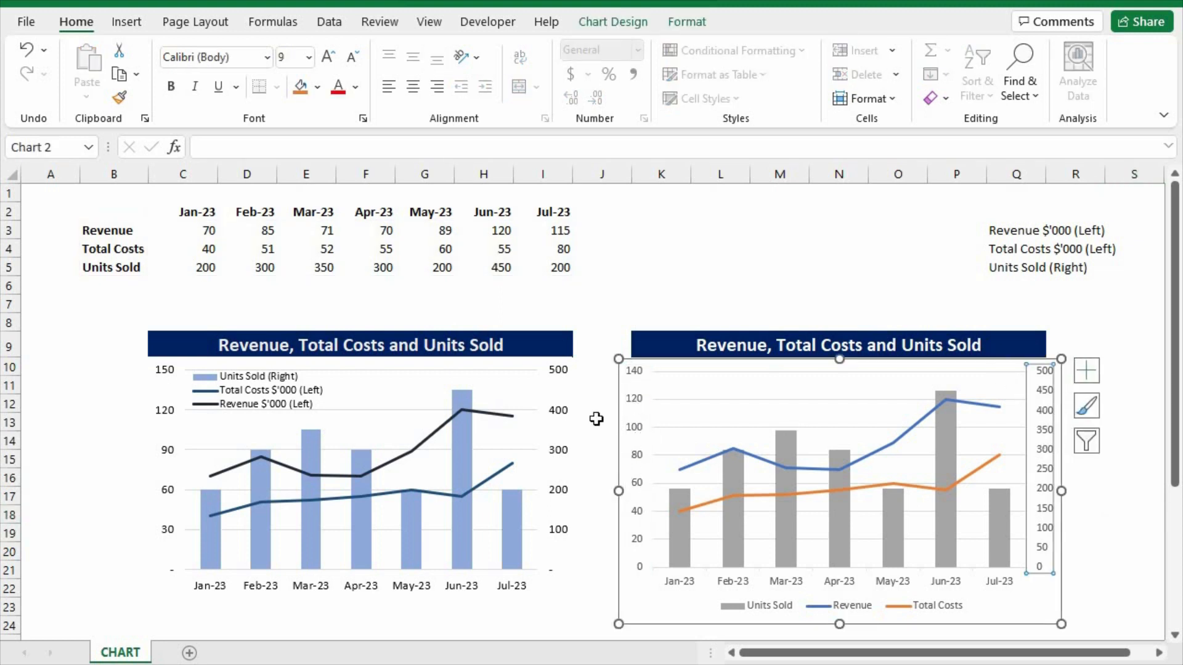
{"action": "left_click", "coordinate": [637, 430]}
{"action": "right_click", "coordinate": [638, 423]}
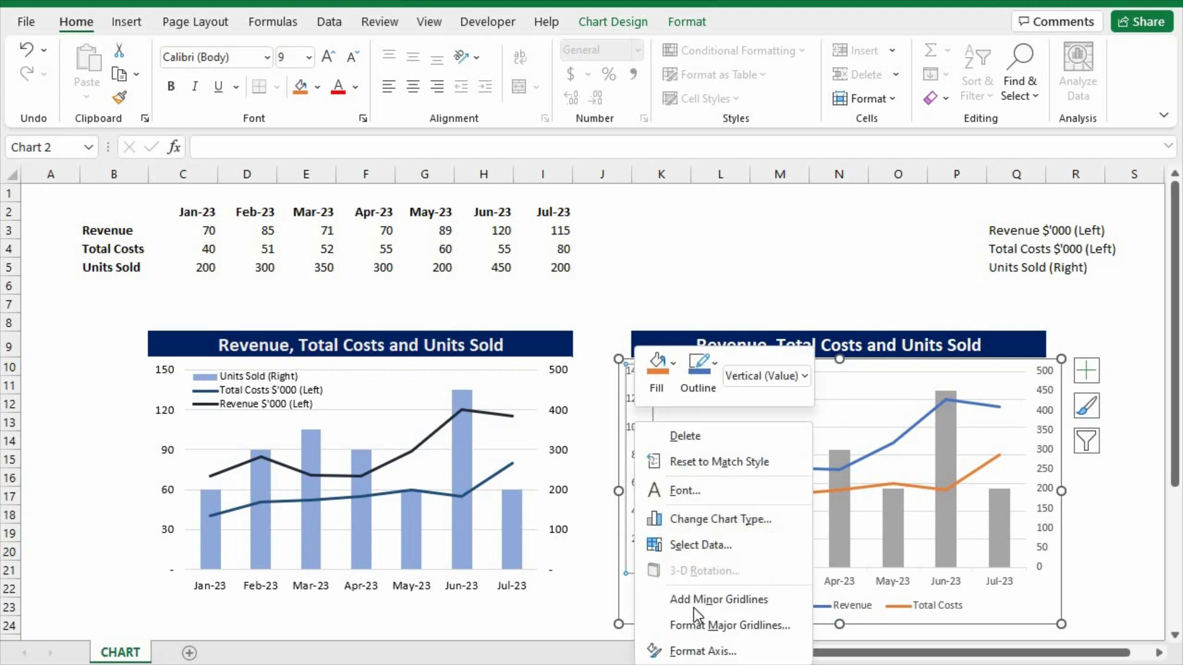
{"action": "left_click", "coordinate": [704, 650]}
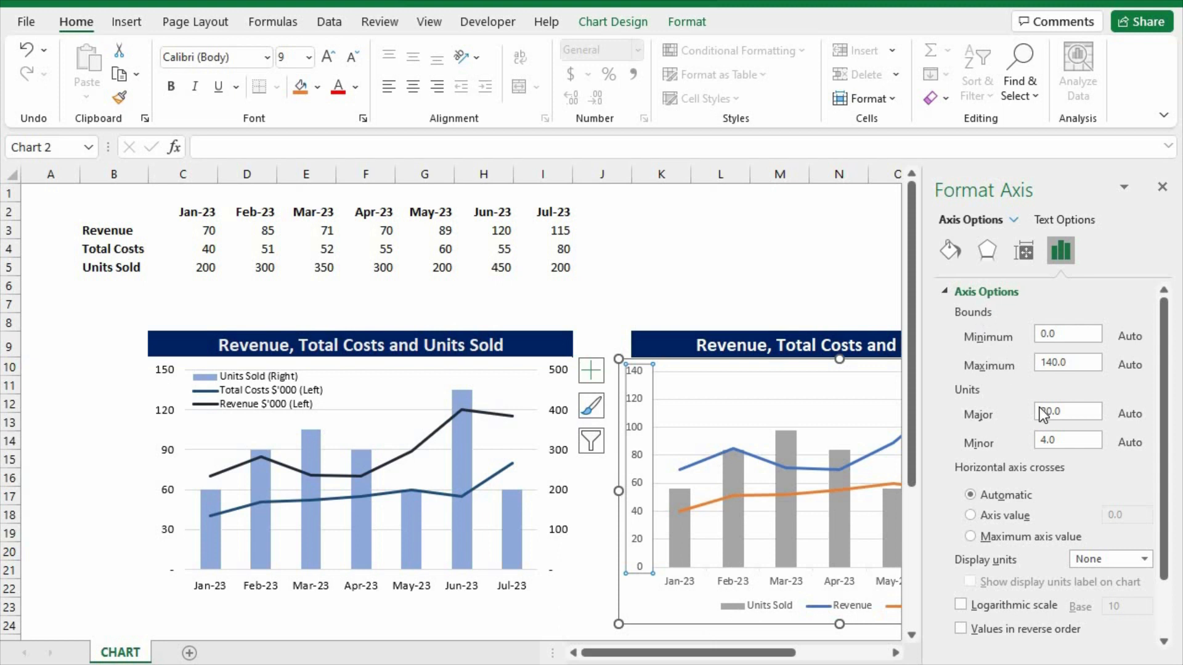
{"action": "left_click", "coordinate": [1068, 413]}
{"action": "type", "text": "30"}
{"action": "key", "text": "Return"}
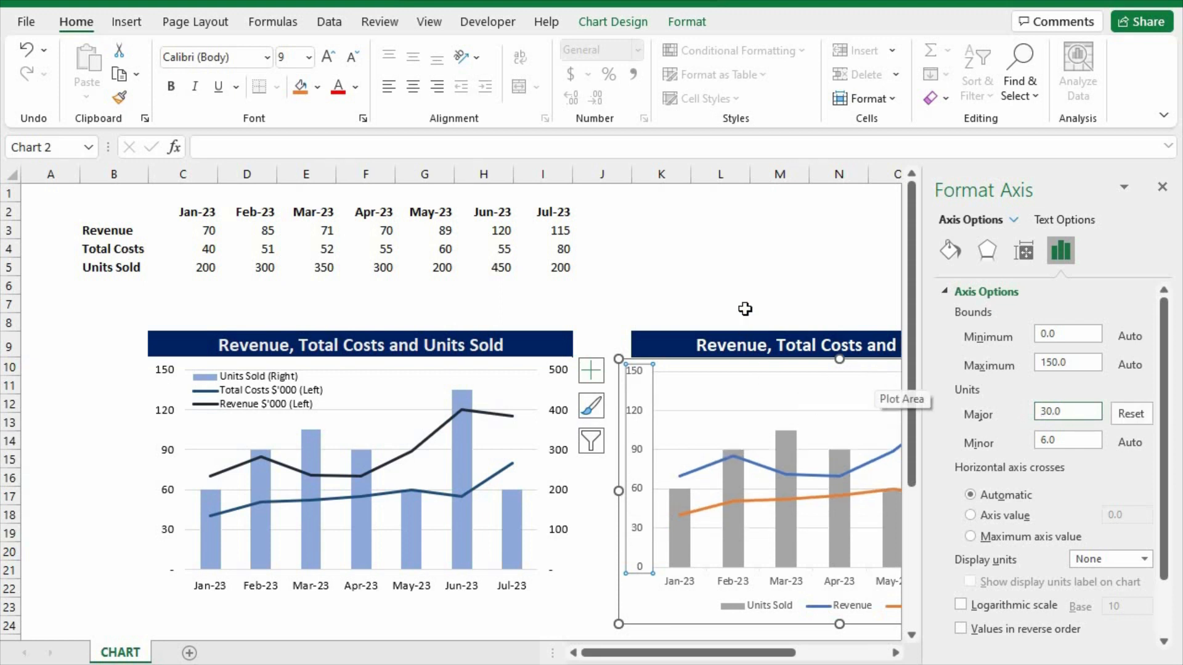
{"action": "left_click", "coordinate": [736, 264]}
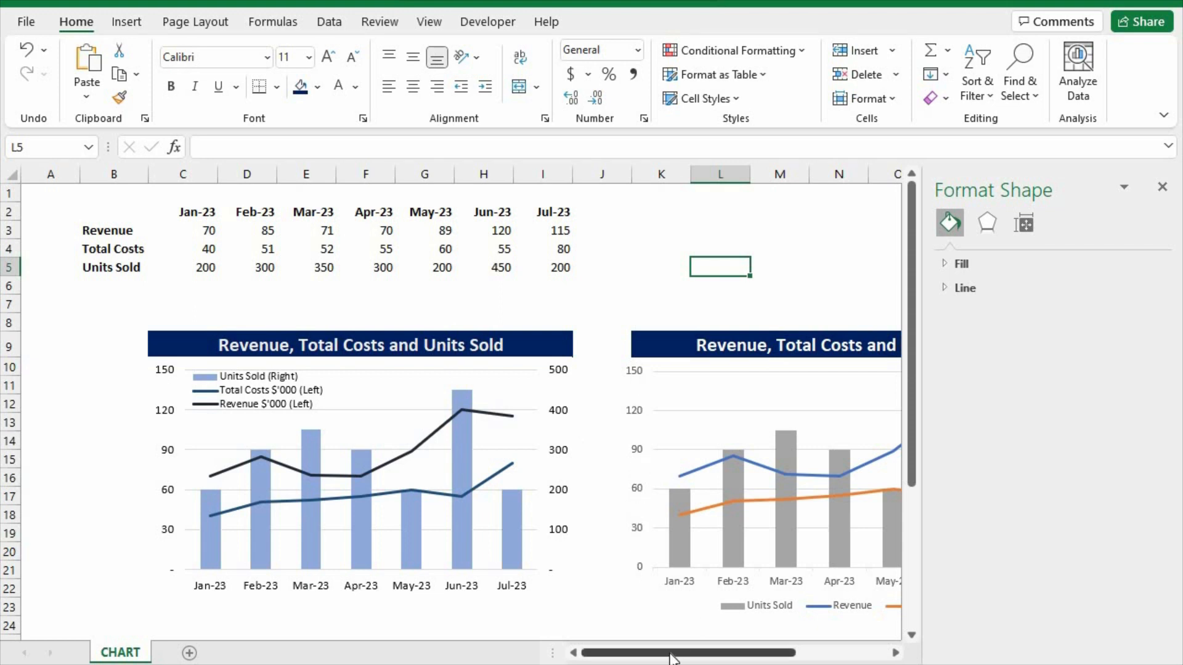
Set the major unit of the new chart's secondary vertical axis to 100.
{"action": "left_click_drag", "start_coordinate": [656, 653], "coordinate": [717, 653]}
{"action": "left_click", "coordinate": [790, 452]}
{"action": "right_click", "coordinate": [790, 439]}
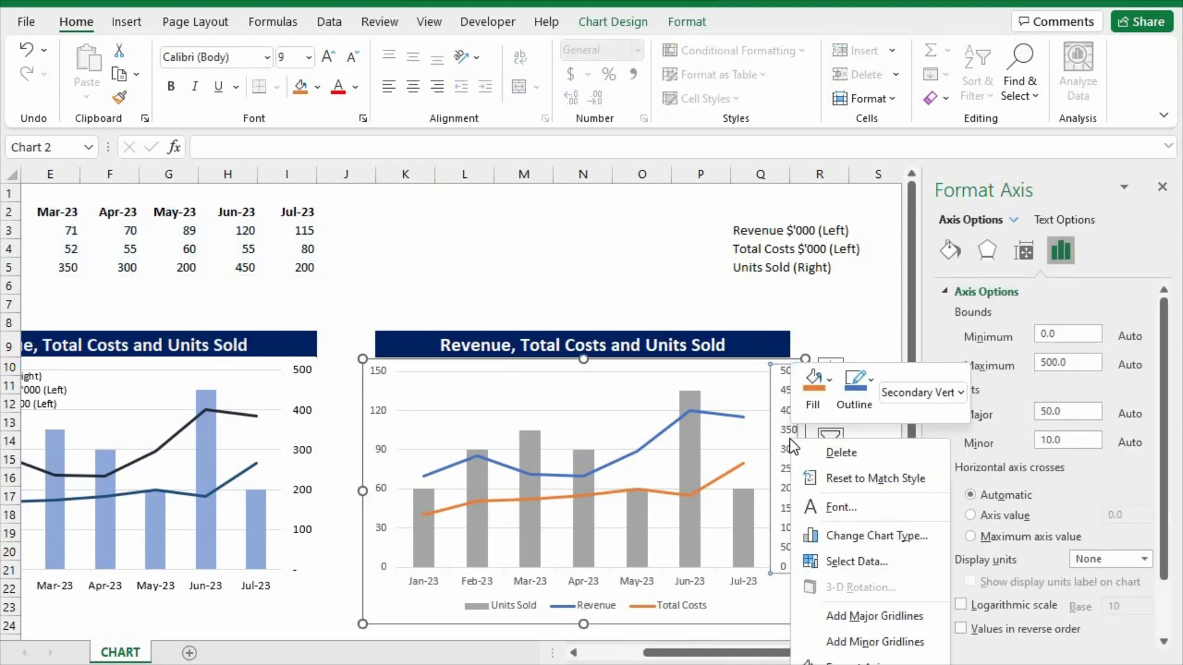
{"action": "left_click", "coordinate": [849, 330]}
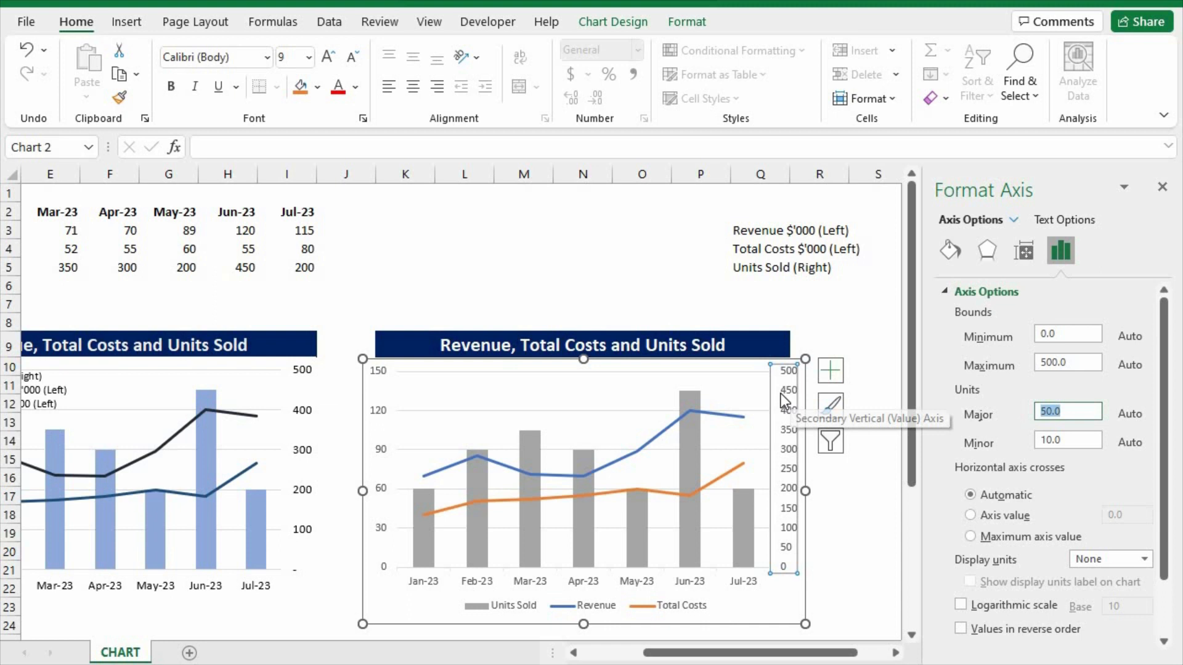
{"action": "type", "text": "100"}
{"action": "key", "text": "Return"}
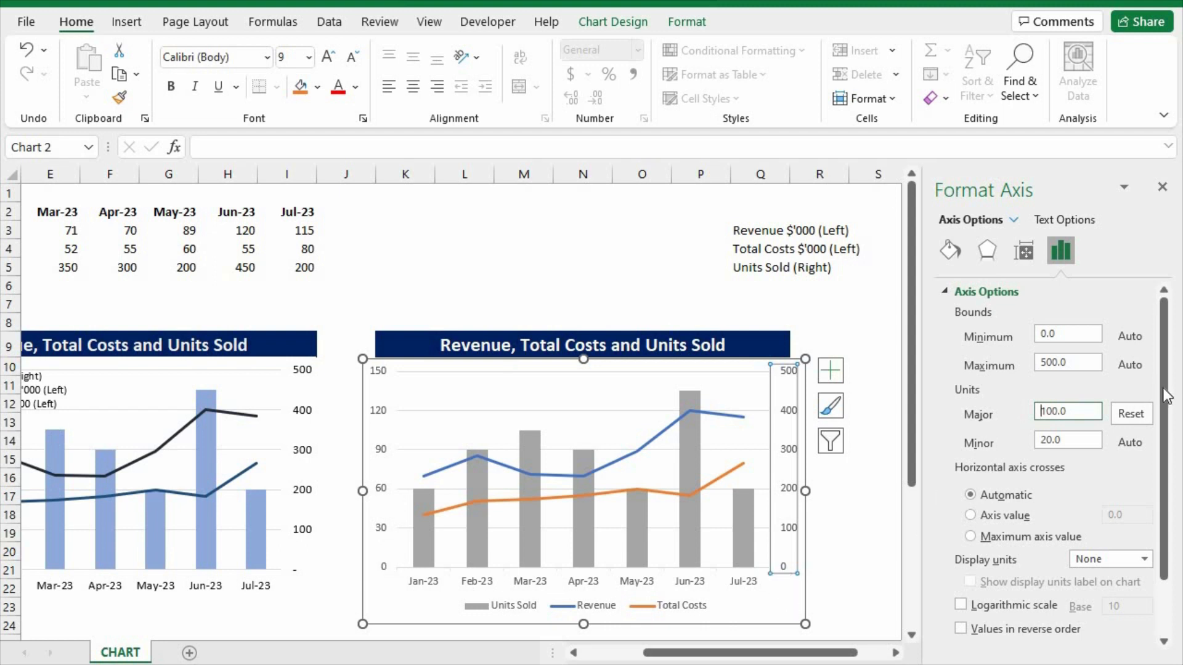
Expand the number format settings of the secondary vertical axis and unlink the format from its source.
{"action": "scroll", "coordinate": [1167, 396], "scroll_direction": "down", "scroll_amount": 3}
{"action": "left_click", "coordinate": [945, 642]}
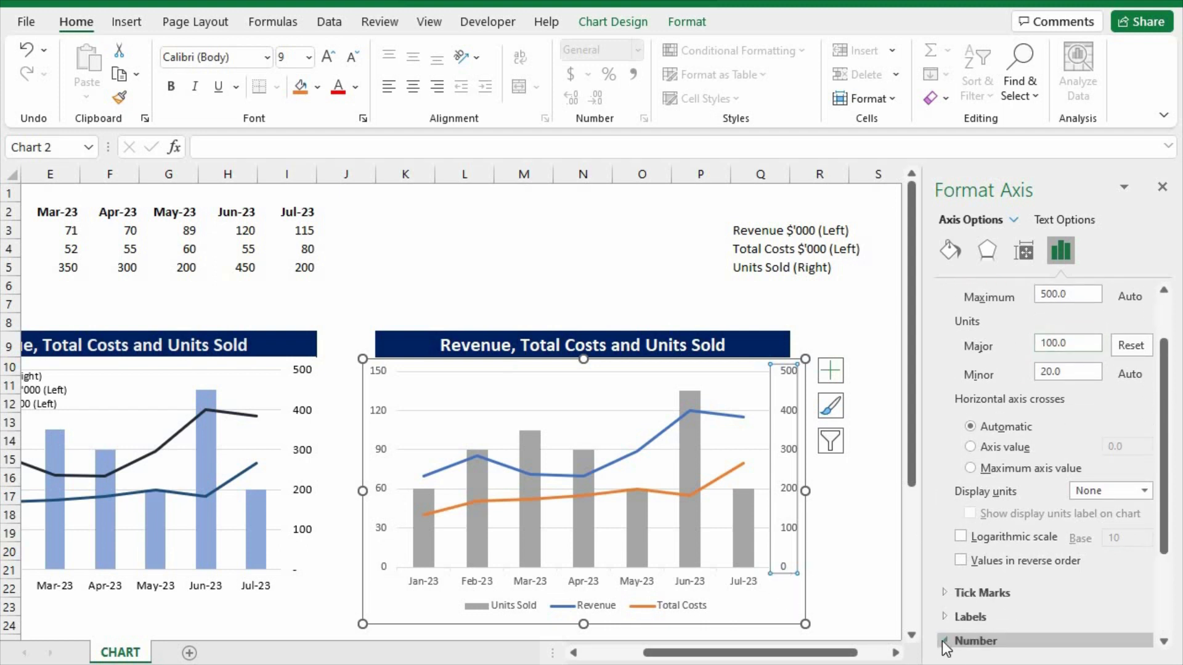
{"action": "left_click_drag", "start_coordinate": [1163, 493], "coordinate": [1162, 605]}
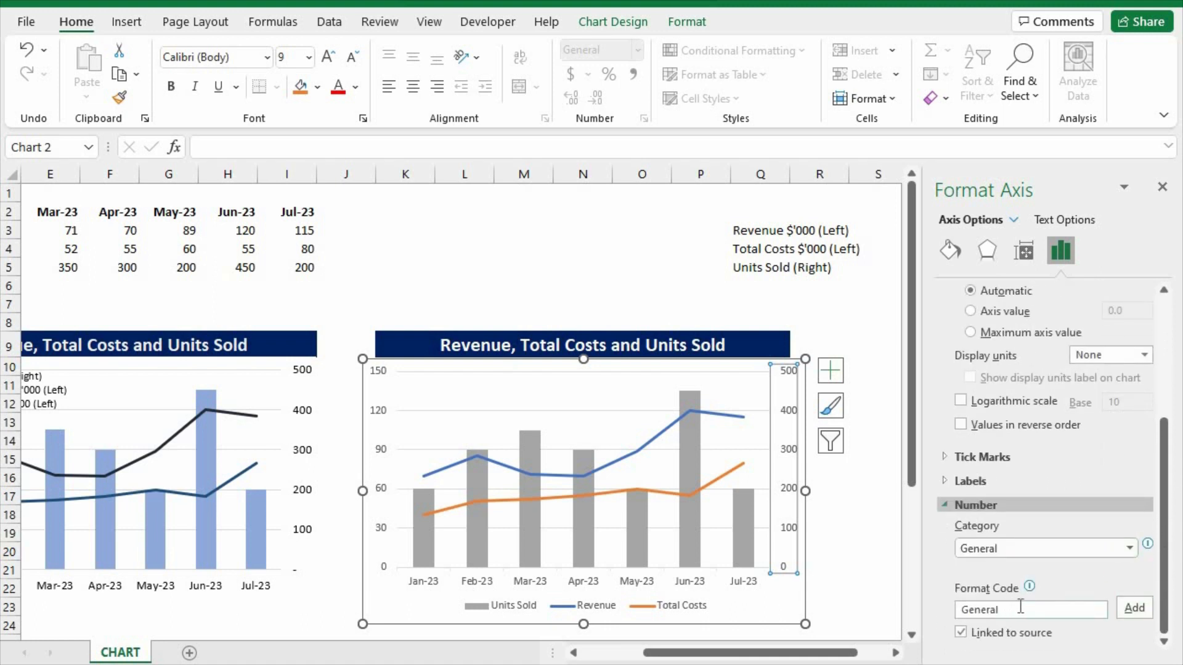
{"action": "left_click", "coordinate": [1072, 548]}
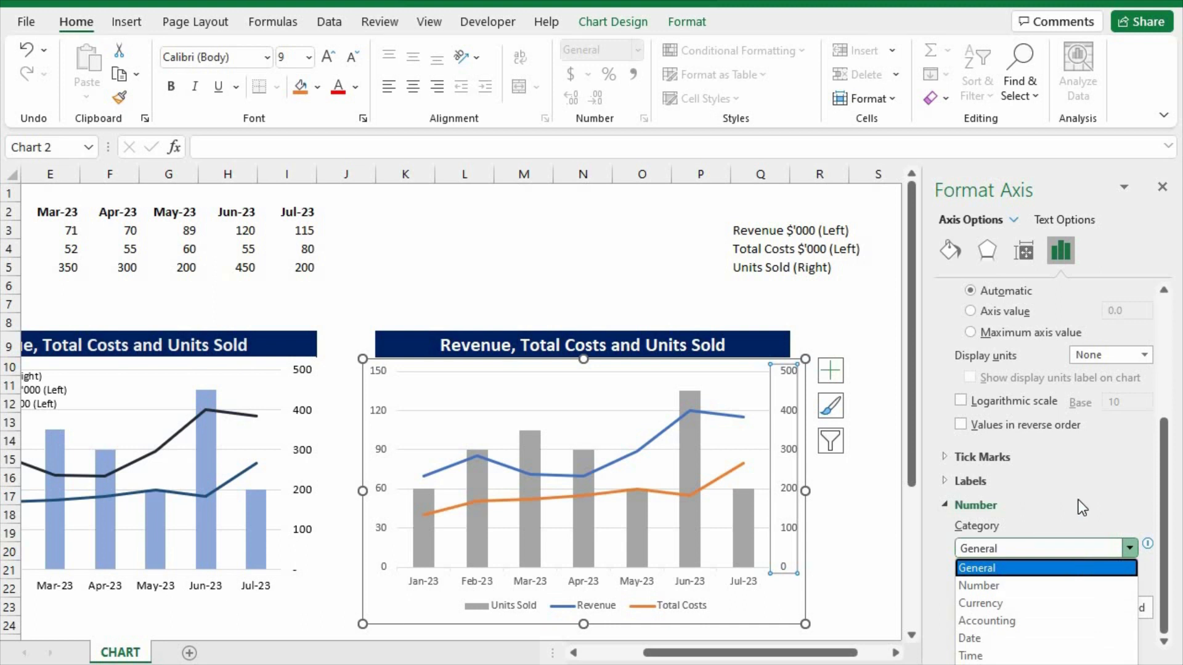
{"action": "scroll", "coordinate": [1078, 500], "scroll_direction": "up", "scroll_amount": 5}
{"action": "scroll", "coordinate": [1023, 552], "scroll_direction": "down", "scroll_amount": 2}
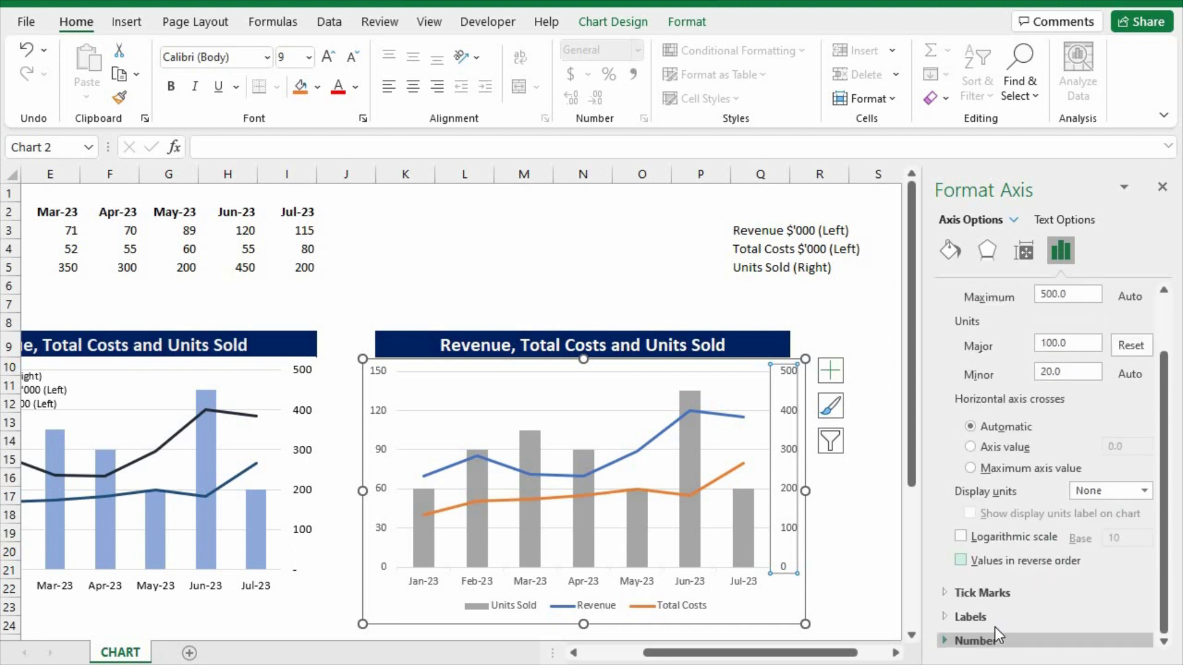
{"action": "left_click_drag", "start_coordinate": [1166, 500], "coordinate": [1167, 599]}
{"action": "left_click", "coordinate": [1025, 610]}
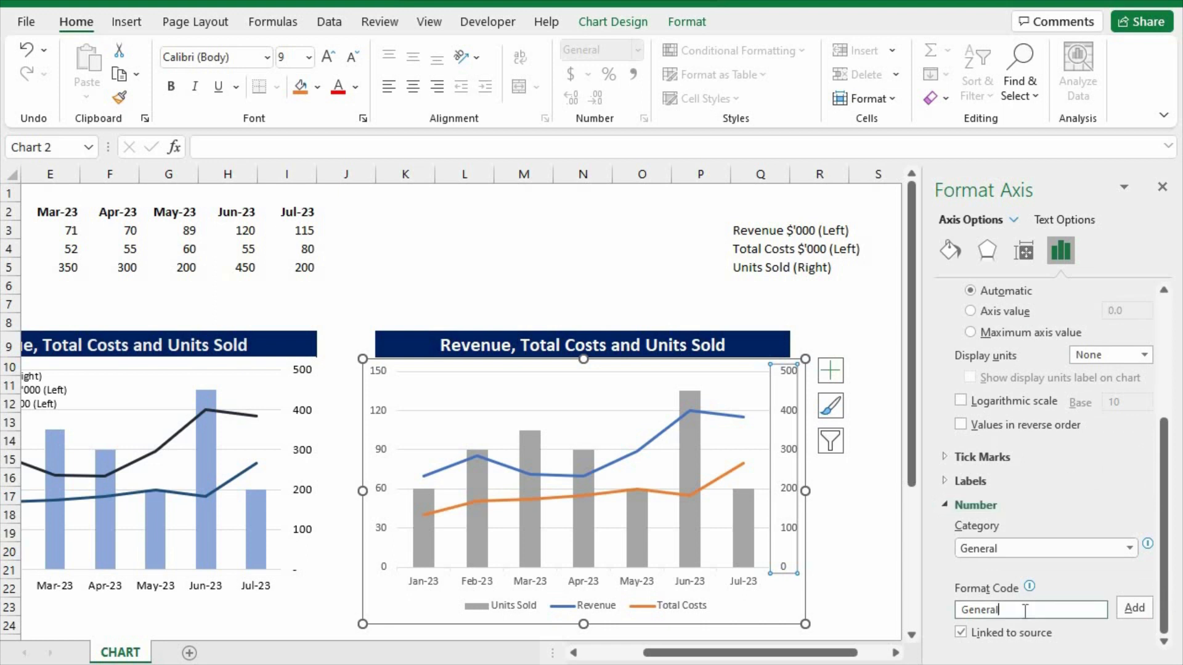
{"action": "left_click", "coordinate": [961, 634]}
Try to add the number format code #,###;-#,###;- to the secondary vertical axis while its category is General.
{"action": "left_click_drag", "start_coordinate": [1020, 610], "coordinate": [935, 610]}
{"action": "type", "text": "#,###;#,###;"}
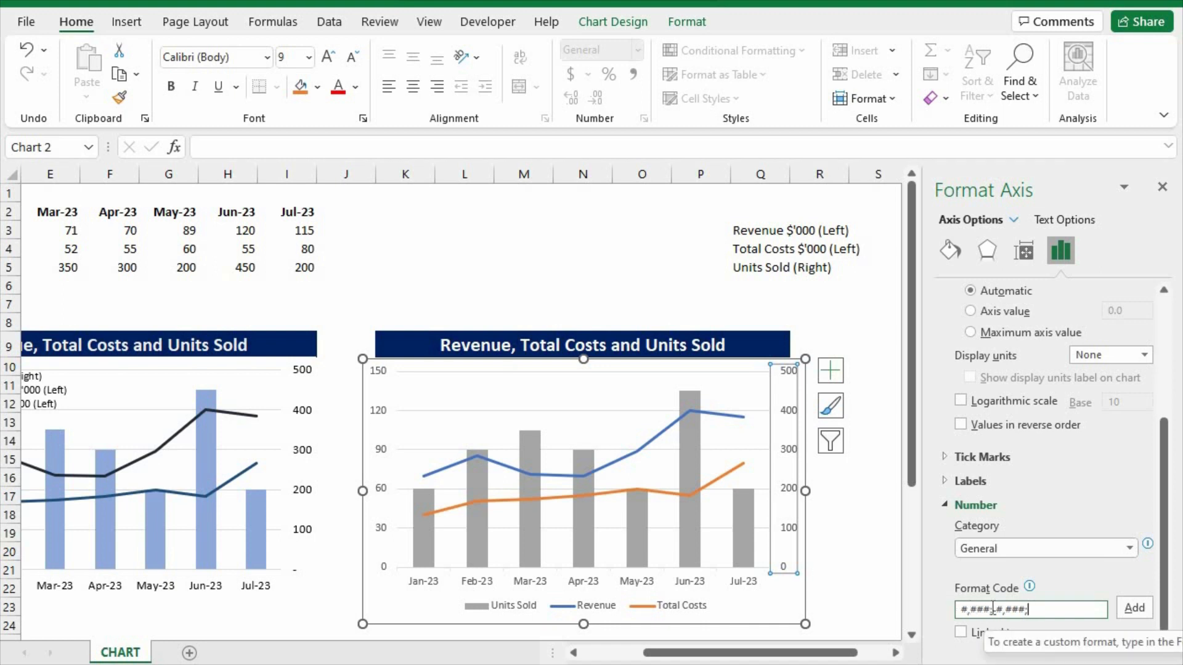
{"action": "left_click_drag", "start_coordinate": [990, 610], "coordinate": [954, 611]}
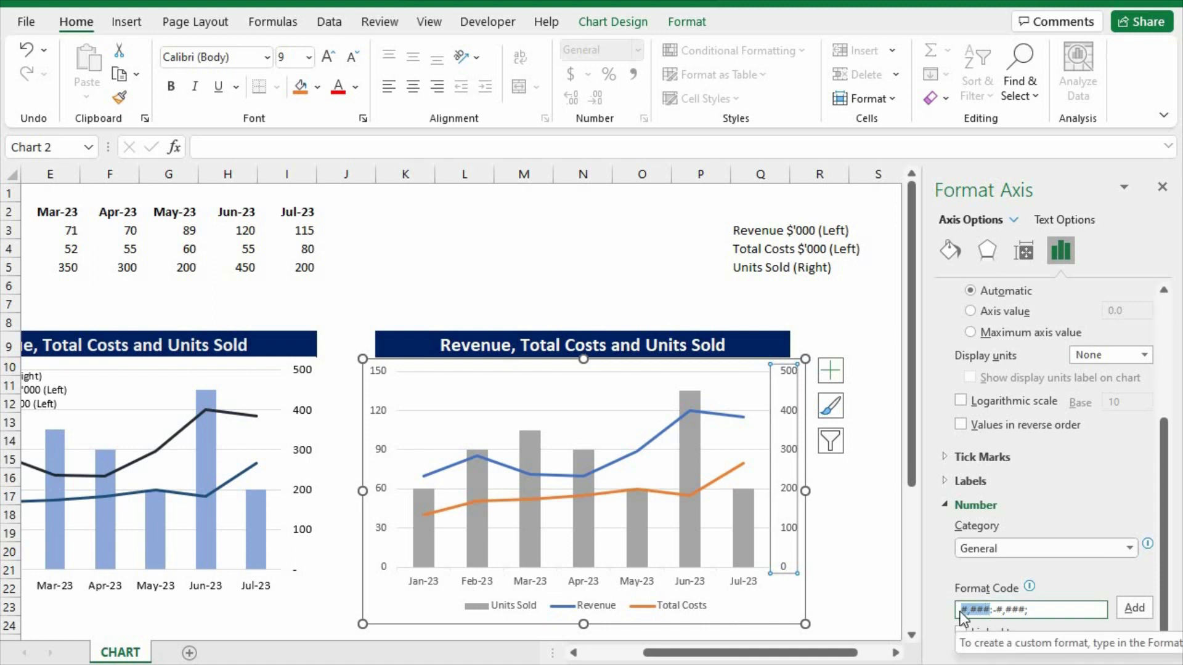
{"action": "left_click_drag", "start_coordinate": [993, 609], "coordinate": [1016, 610]}
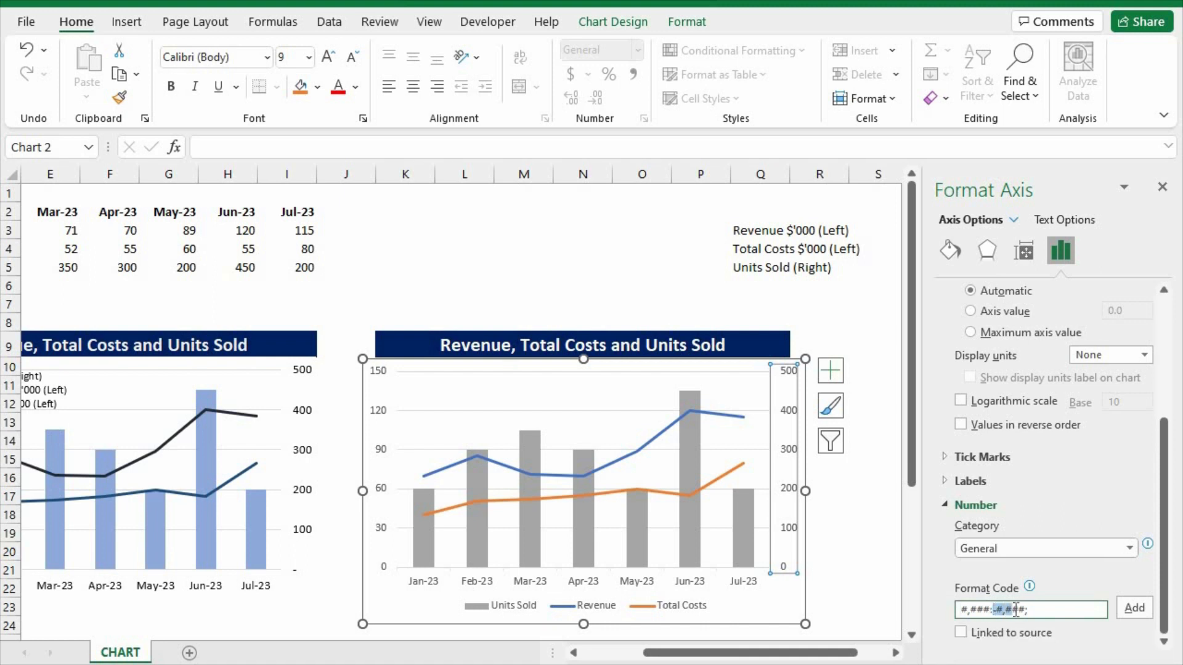
{"action": "left_click", "coordinate": [999, 610]}
{"action": "type", "text": "-"}
{"action": "left_click", "coordinate": [1127, 612]}
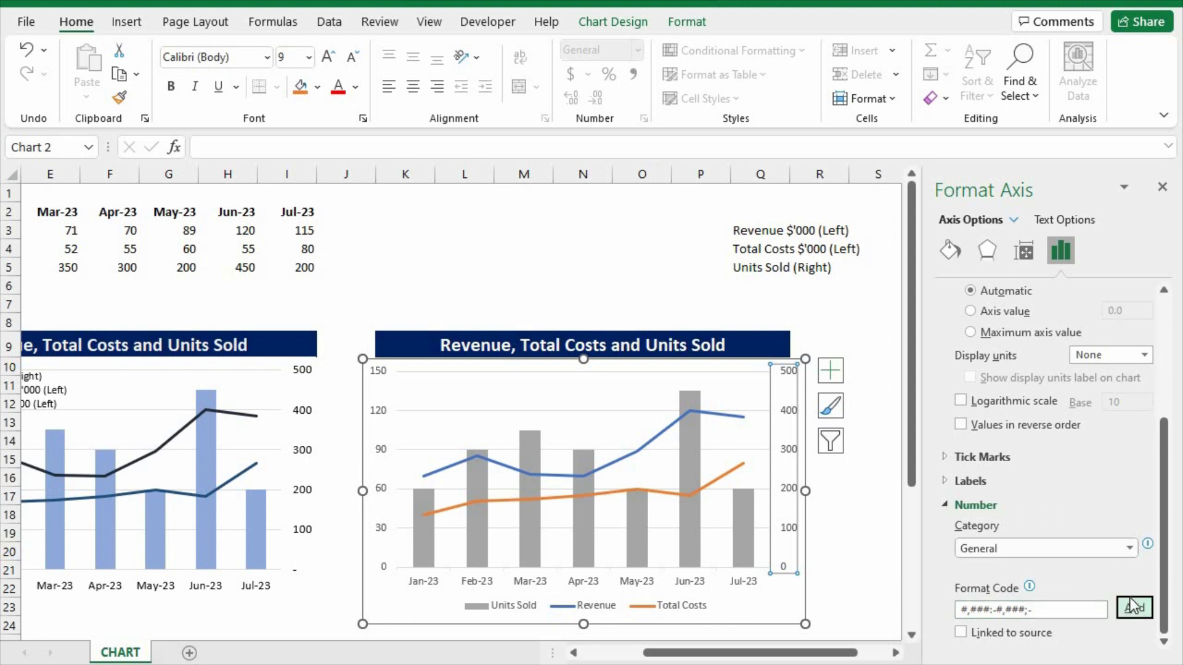
Switch the secondary vertical axis's number category to Custom and add the format code #,###;-#,###;-.
{"action": "left_click", "coordinate": [1129, 549]}
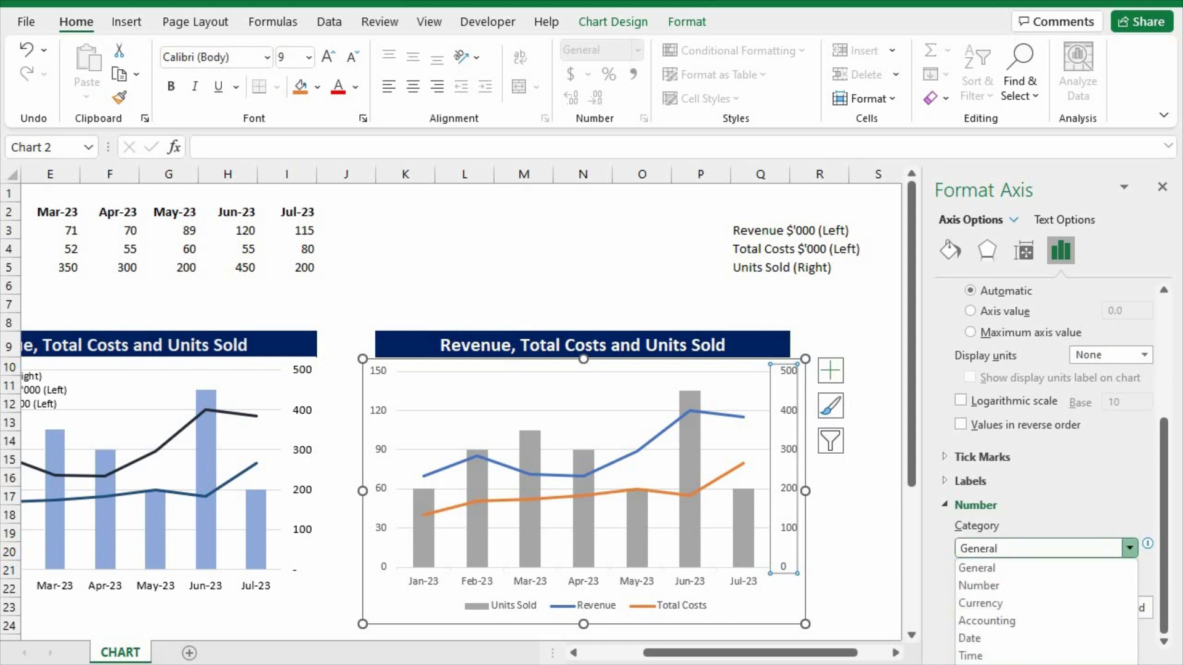
{"action": "left_click", "coordinate": [1072, 664]}
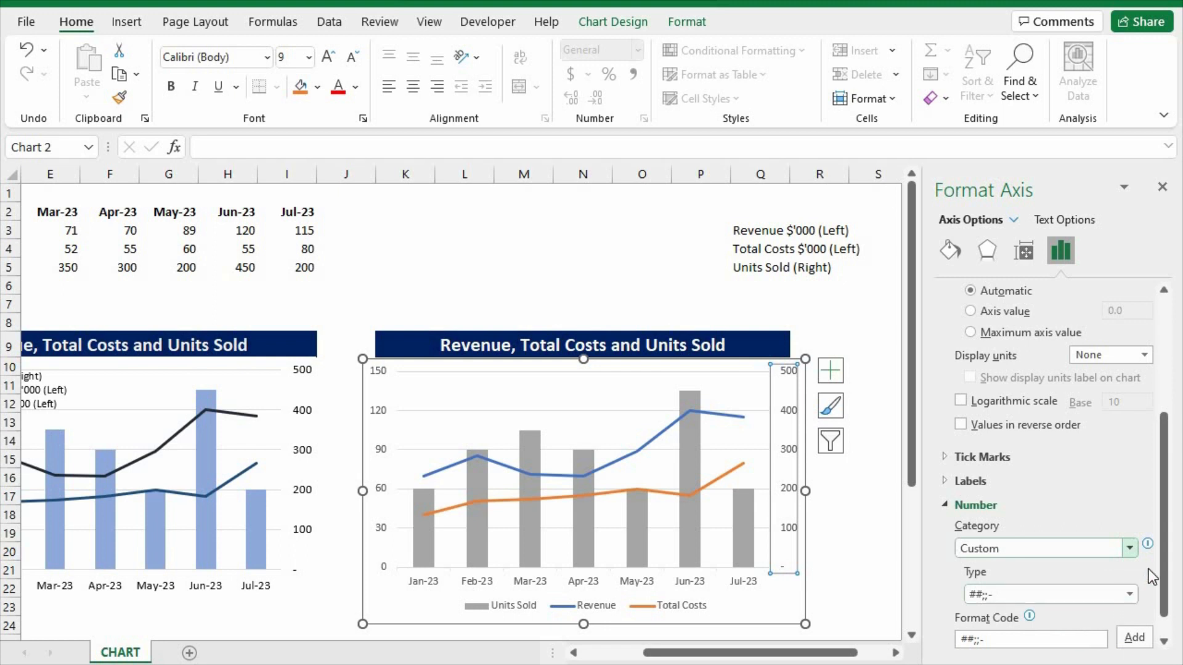
{"action": "scroll", "coordinate": [1165, 566], "scroll_direction": "down", "scroll_amount": 1}
{"action": "left_click", "coordinate": [1125, 600]}
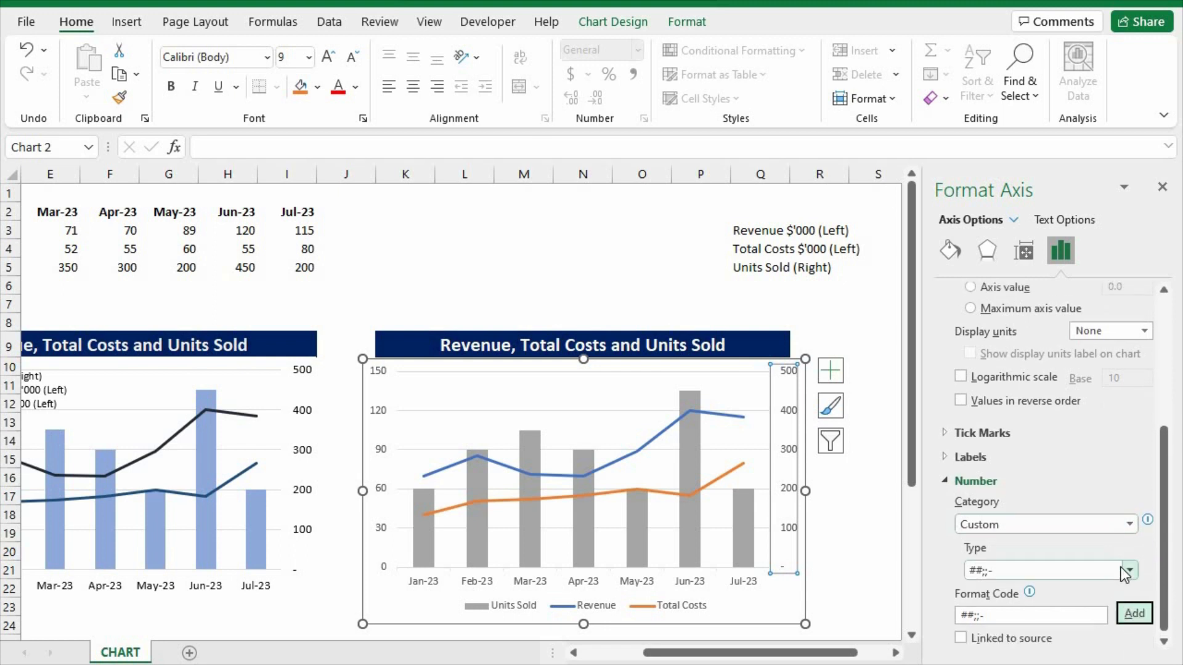
{"action": "left_click", "coordinate": [1129, 570]}
{"action": "left_click", "coordinate": [1048, 552]}
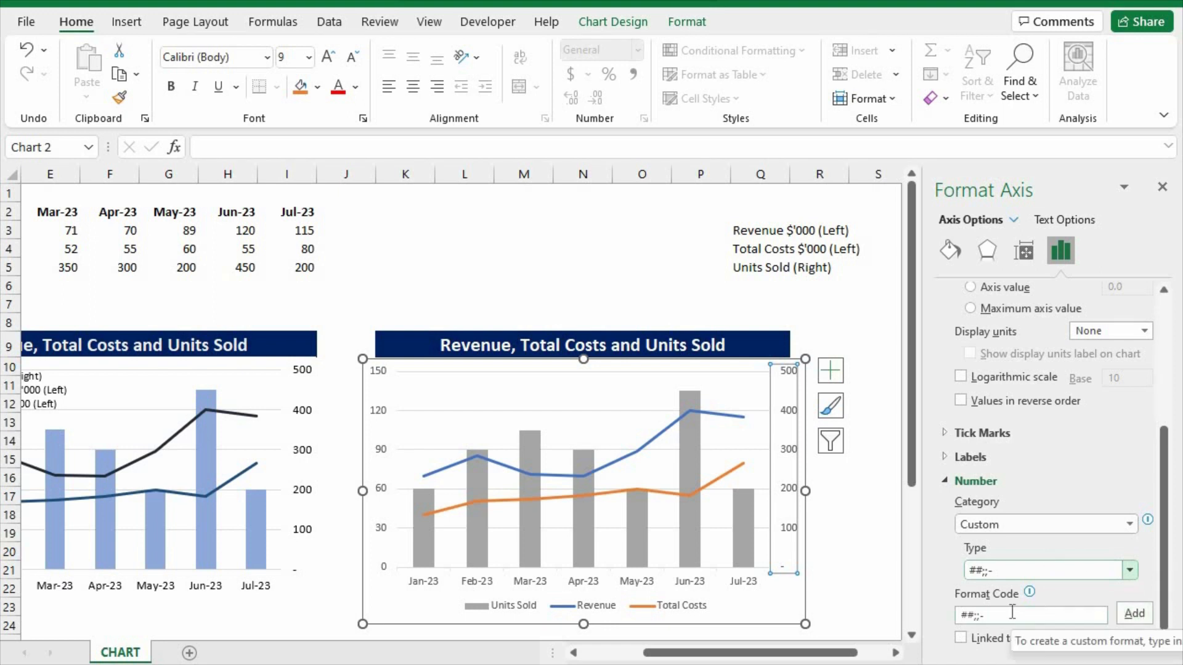
{"action": "left_click", "coordinate": [985, 573]}
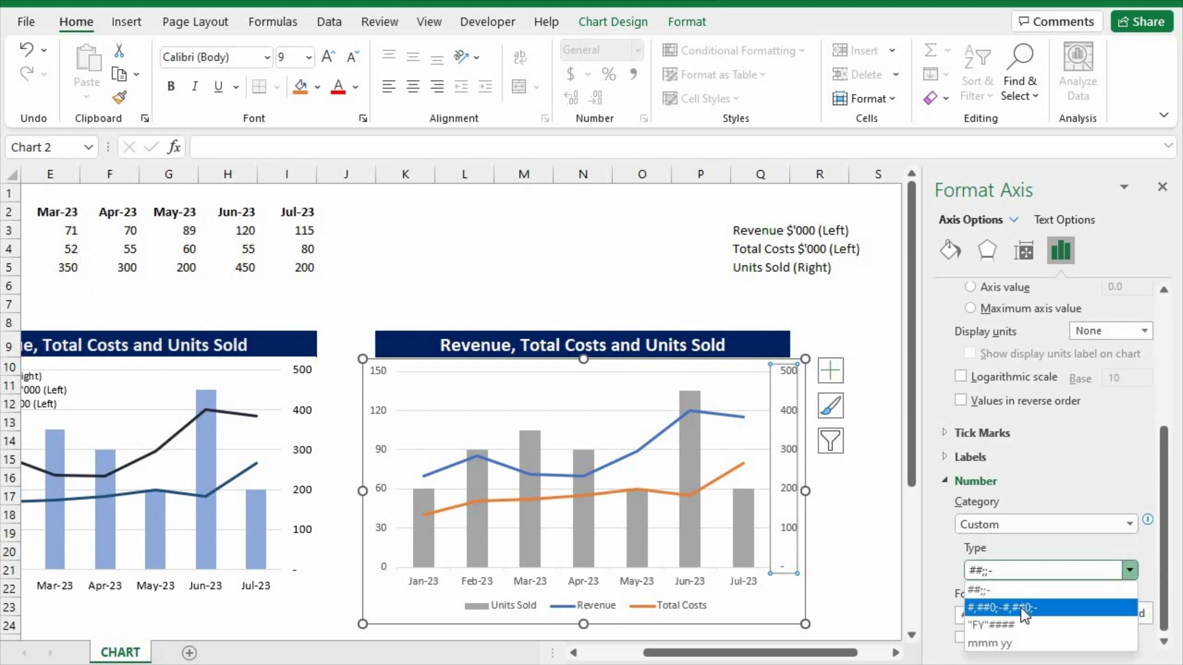
{"action": "left_click", "coordinate": [947, 582]}
{"action": "left_click_drag", "start_coordinate": [1032, 618], "coordinate": [927, 611]}
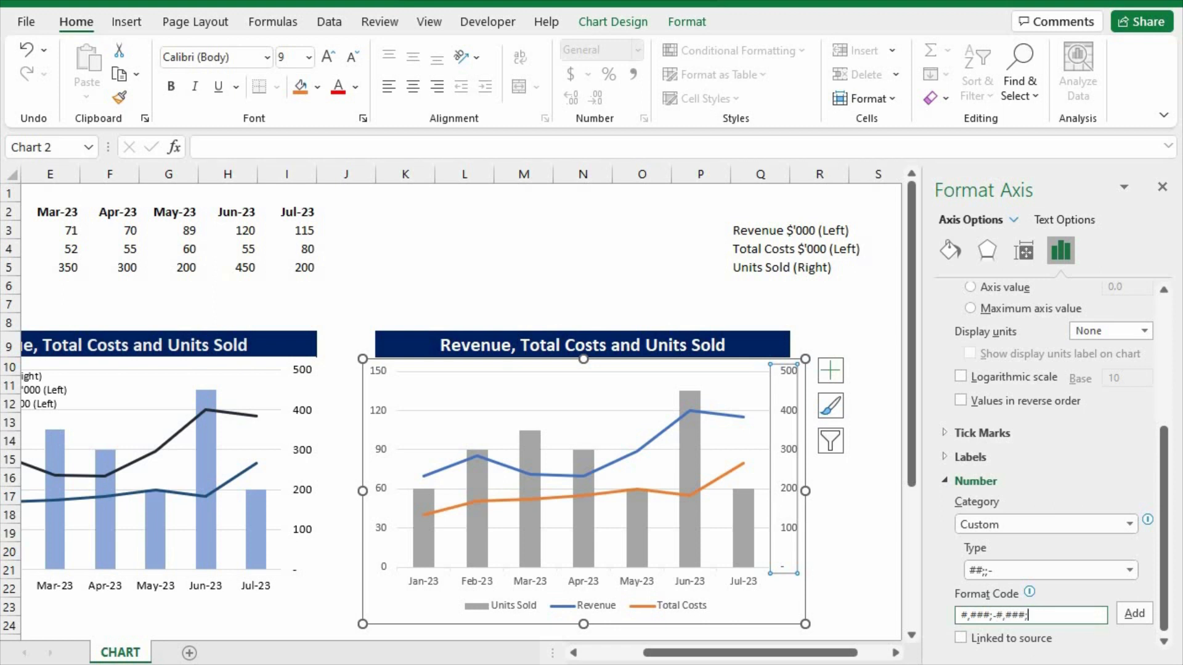
{"action": "left_click", "coordinate": [1137, 615]}
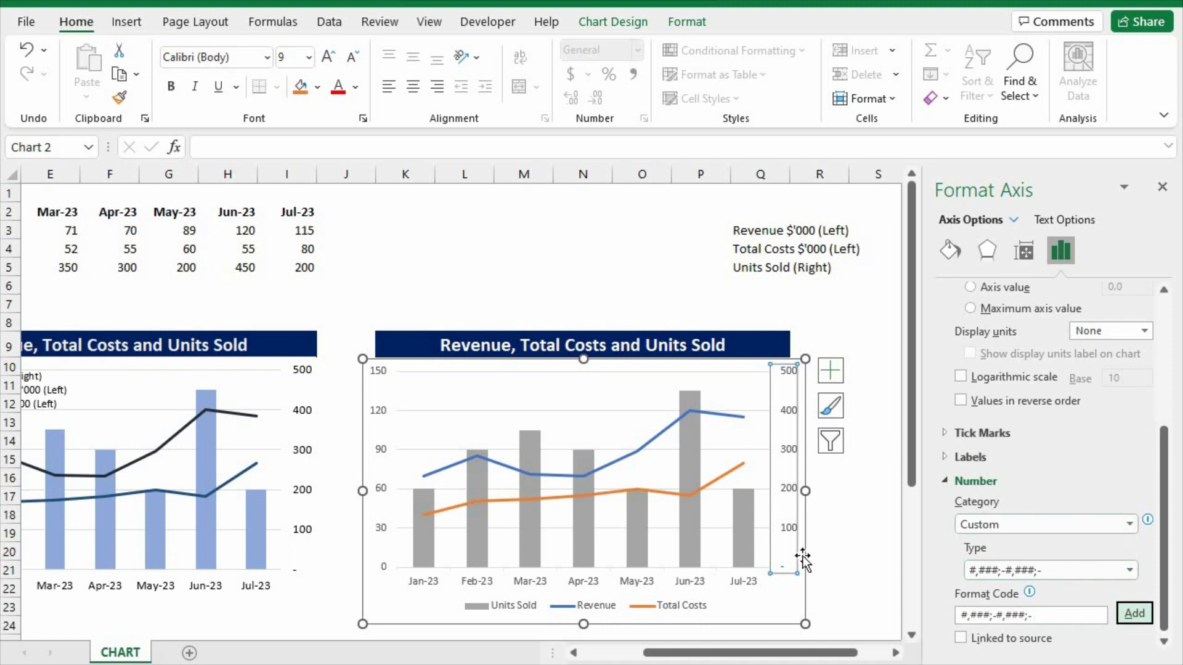
Set the primary vertical axis's number category to Custom and choose a format that shows zero as a dash.
{"action": "left_click", "coordinate": [378, 490]}
{"action": "left_click", "coordinate": [379, 489]}
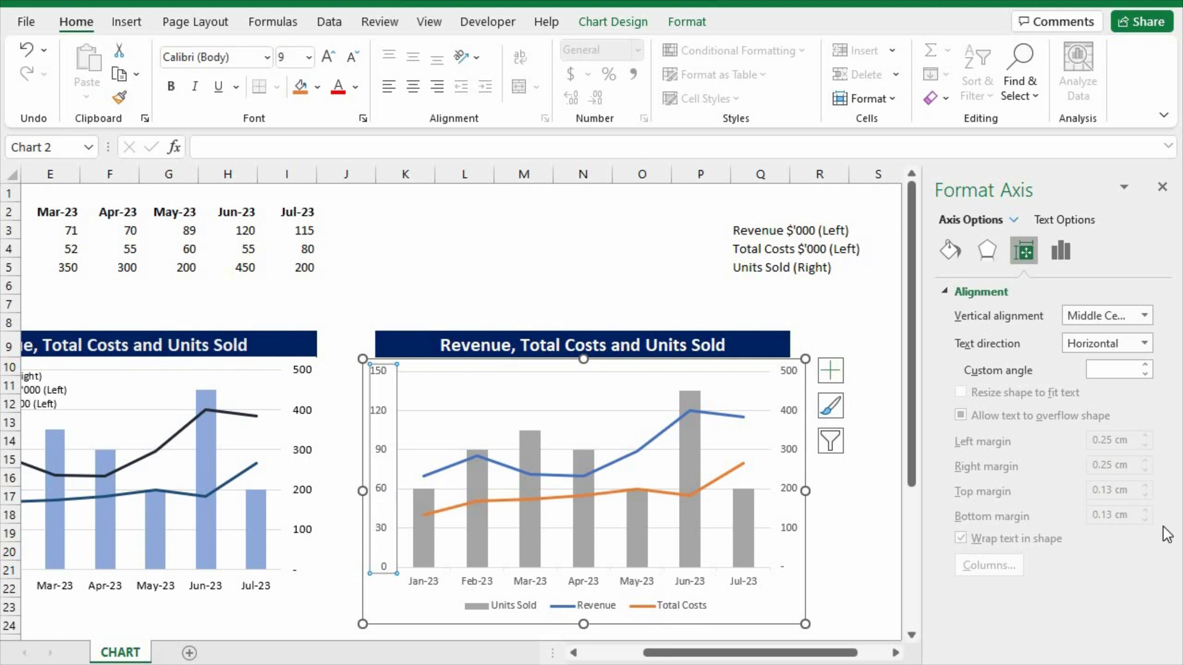
{"action": "right_click", "coordinate": [382, 492]}
{"action": "left_click", "coordinate": [448, 664]}
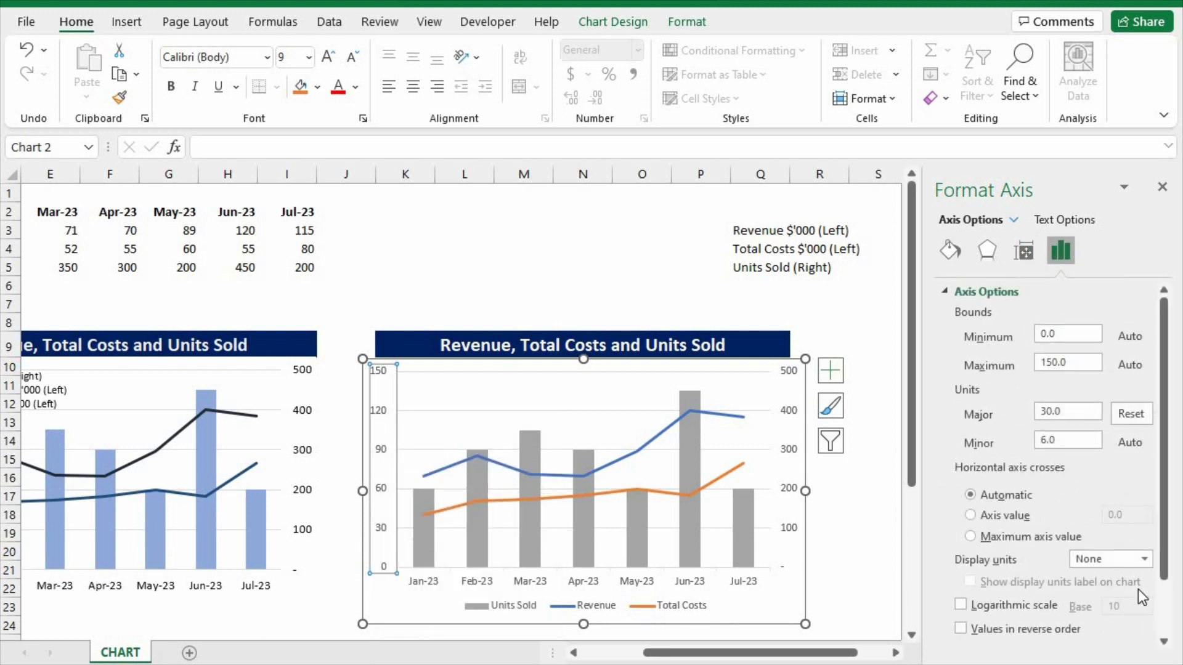
{"action": "scroll", "coordinate": [1166, 518], "scroll_direction": "down", "scroll_amount": 3}
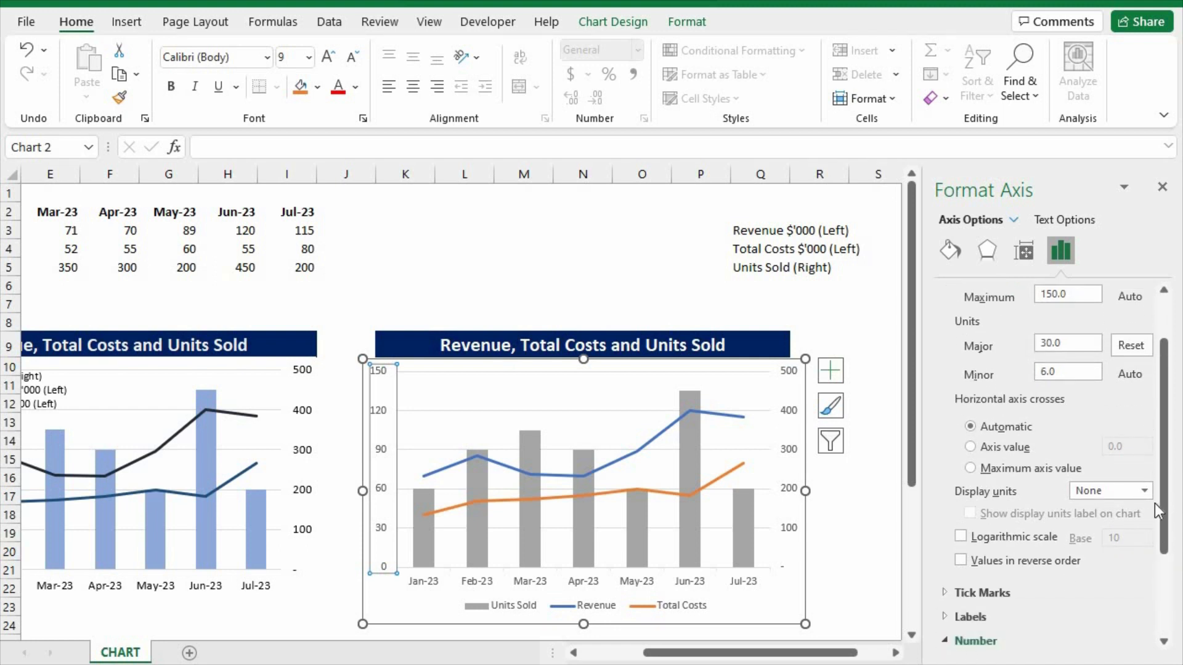
{"action": "left_click_drag", "start_coordinate": [1166, 508], "coordinate": [1169, 598]}
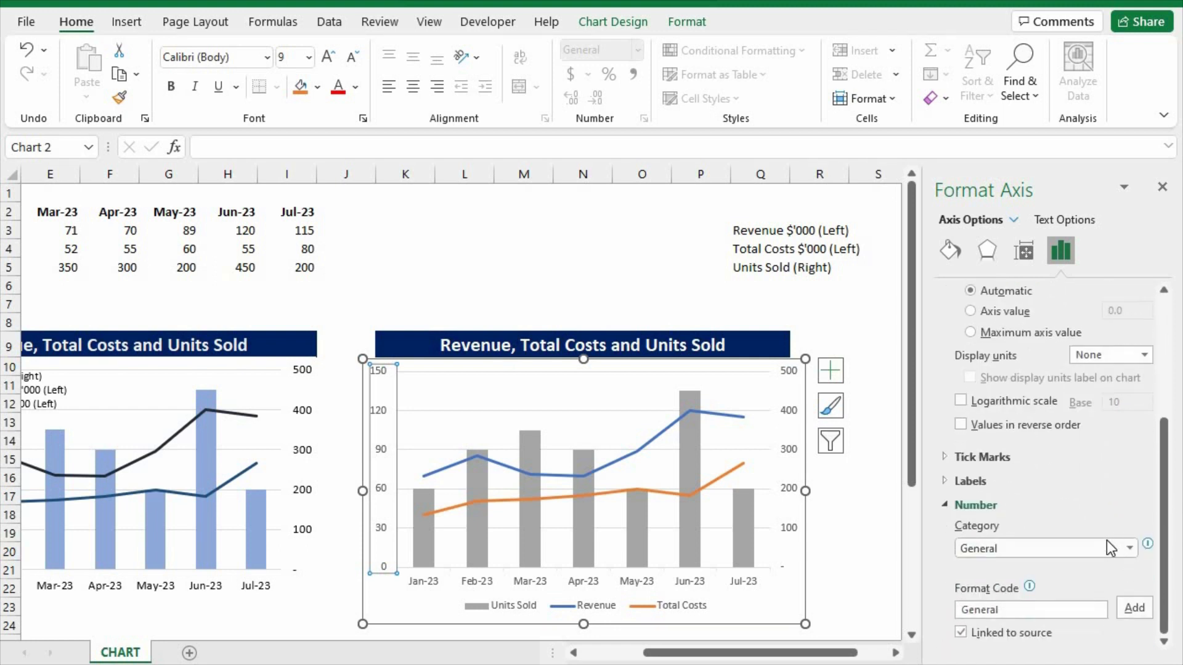
{"action": "left_click", "coordinate": [1129, 548]}
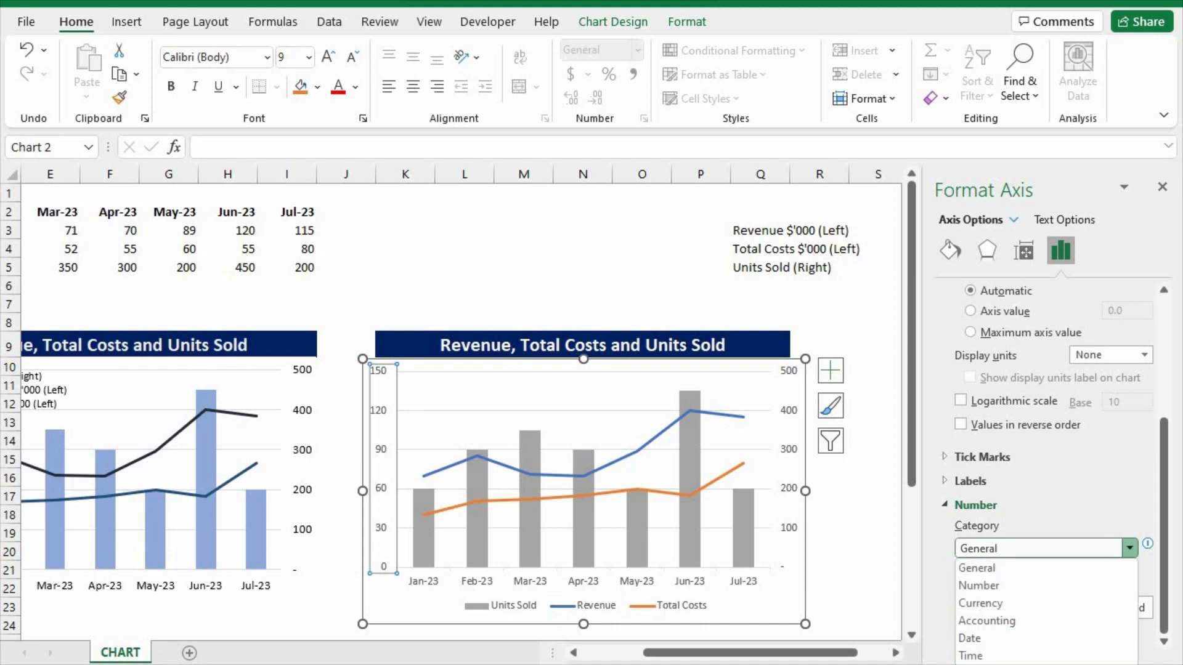
{"action": "left_click", "coordinate": [1069, 664]}
{"action": "left_click", "coordinate": [1120, 596]}
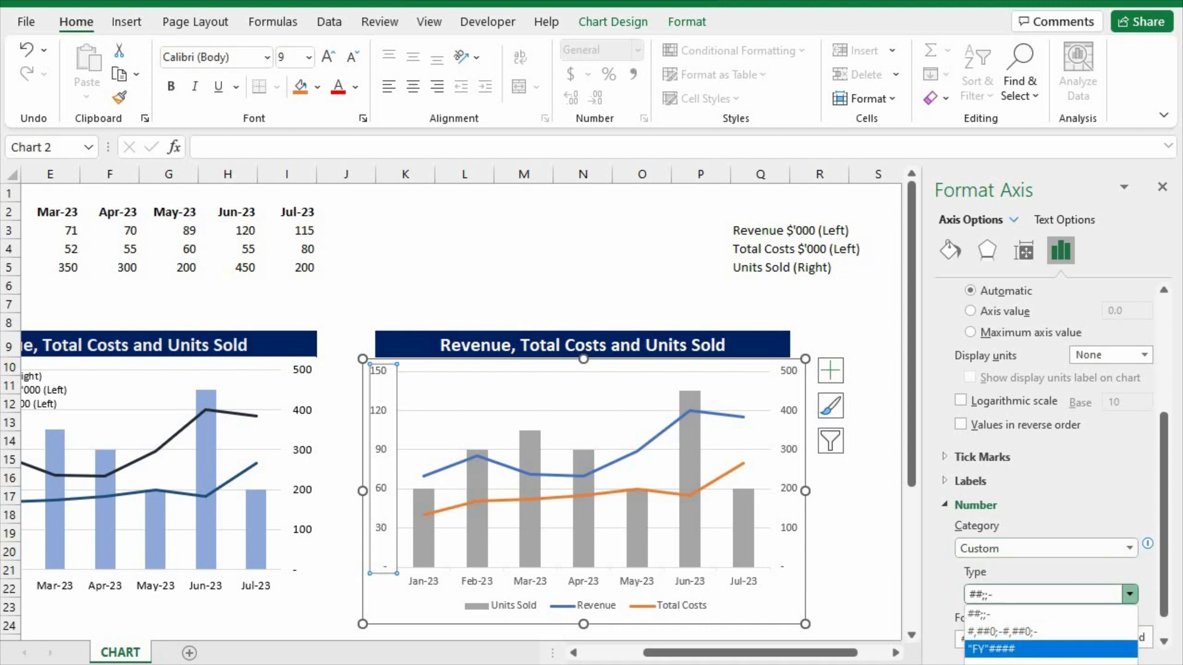
{"action": "left_click", "coordinate": [1047, 664]}
{"action": "left_click_drag", "start_coordinate": [1170, 522], "coordinate": [1171, 586]}
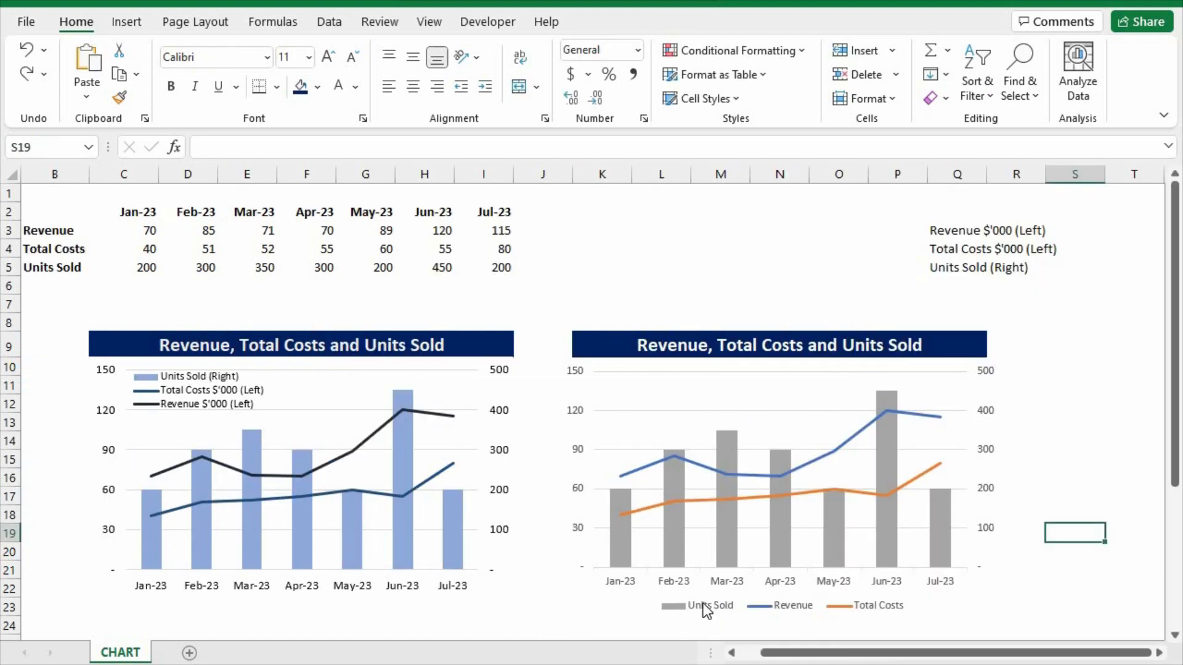
Move the new chart's legend into the upper-left corner of the plot area and reshape it so its entries stack vertically.
{"action": "left_click", "coordinate": [707, 610]}
{"action": "left_click_drag", "start_coordinate": [805, 597], "coordinate": [799, 592]}
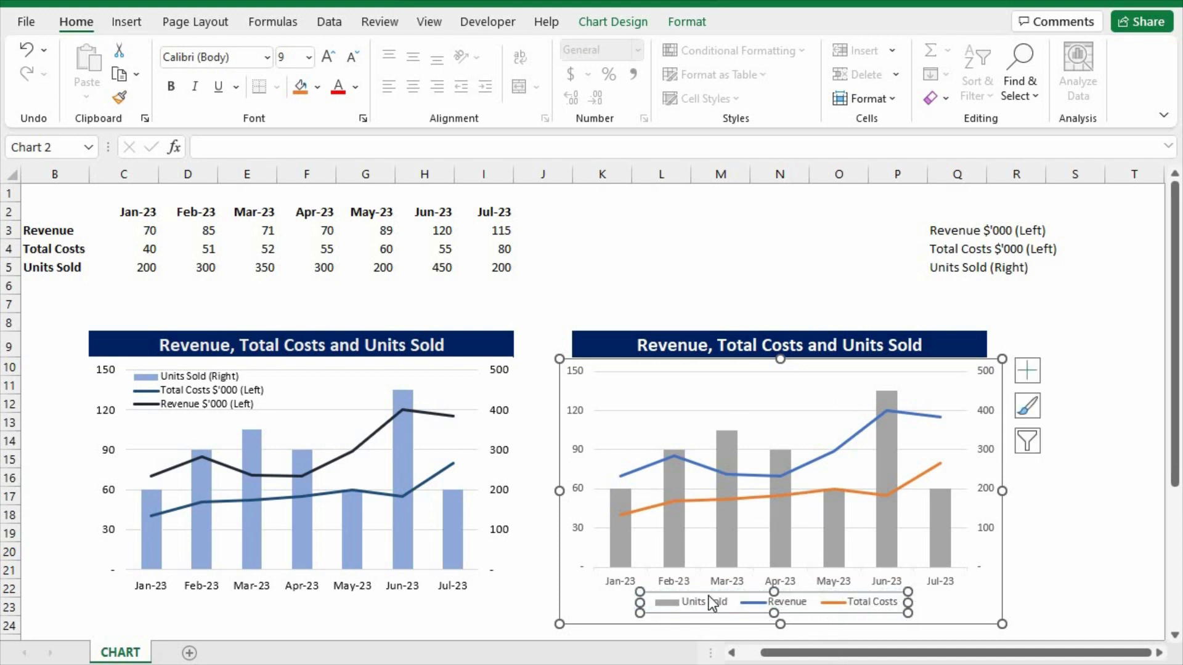
{"action": "left_click_drag", "start_coordinate": [819, 601], "coordinate": [780, 381]}
{"action": "left_click_drag", "start_coordinate": [869, 395], "coordinate": [715, 421]}
Extend the plot area down into the space the legend left and shift the legend slightly closer to the primary vertical axis.
{"action": "left_click", "coordinate": [793, 391]}
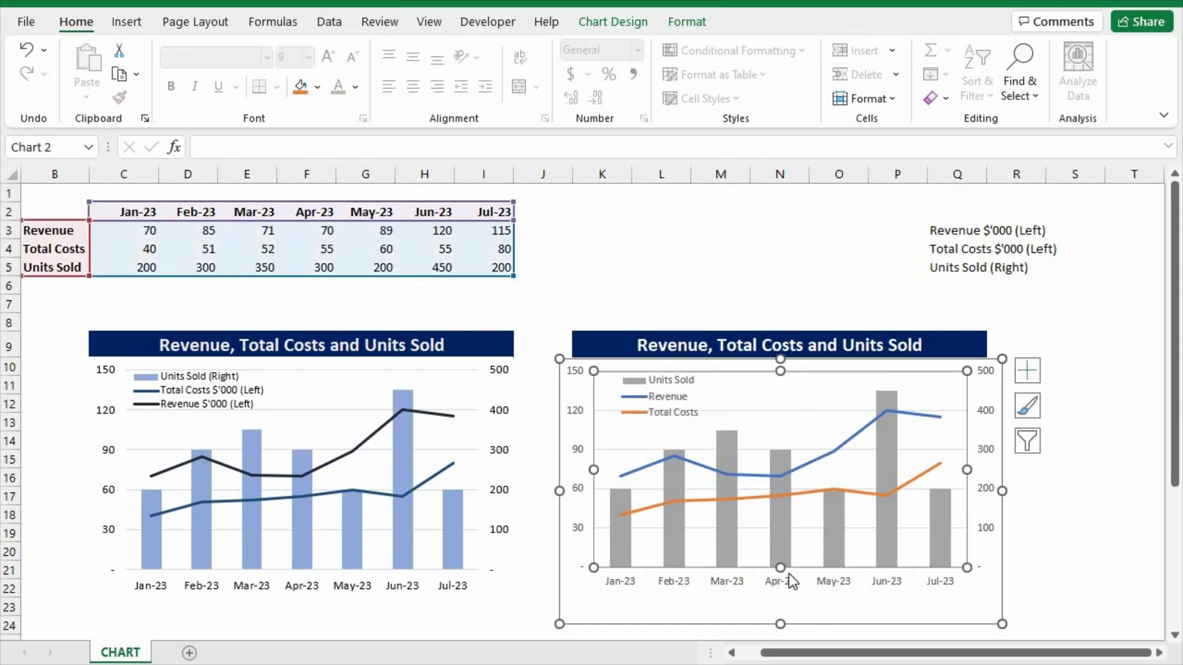
{"action": "left_click_drag", "start_coordinate": [780, 565], "coordinate": [780, 595]}
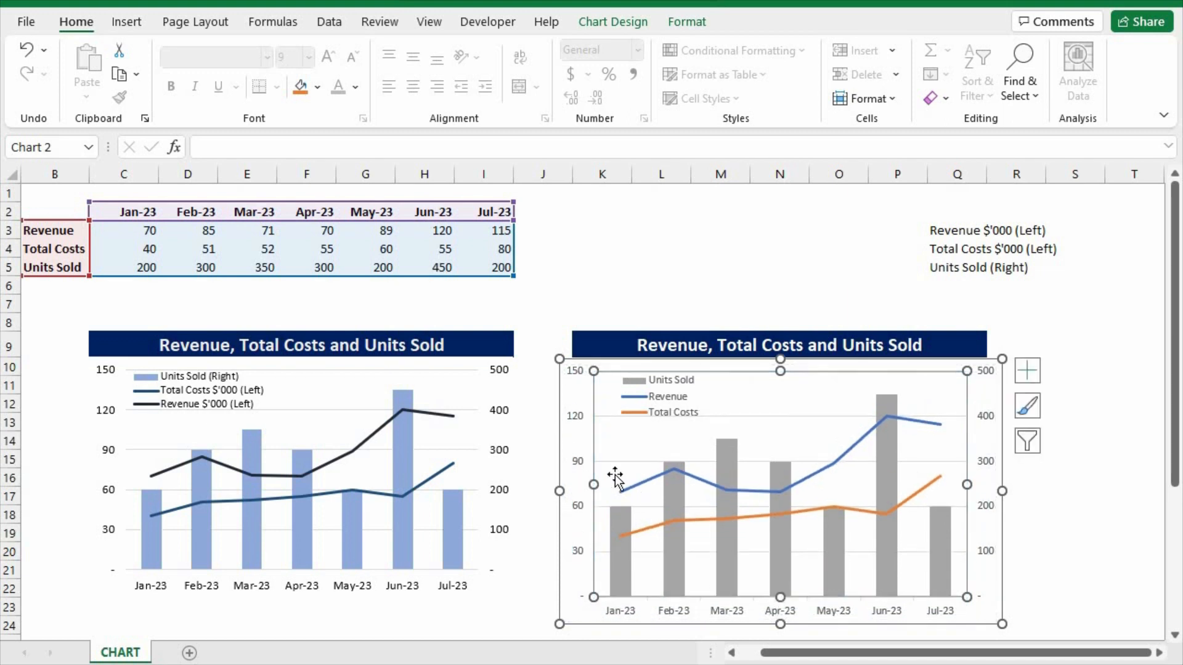
{"action": "left_click", "coordinate": [656, 404]}
{"action": "left_click_drag", "start_coordinate": [658, 417], "coordinate": [693, 396]}
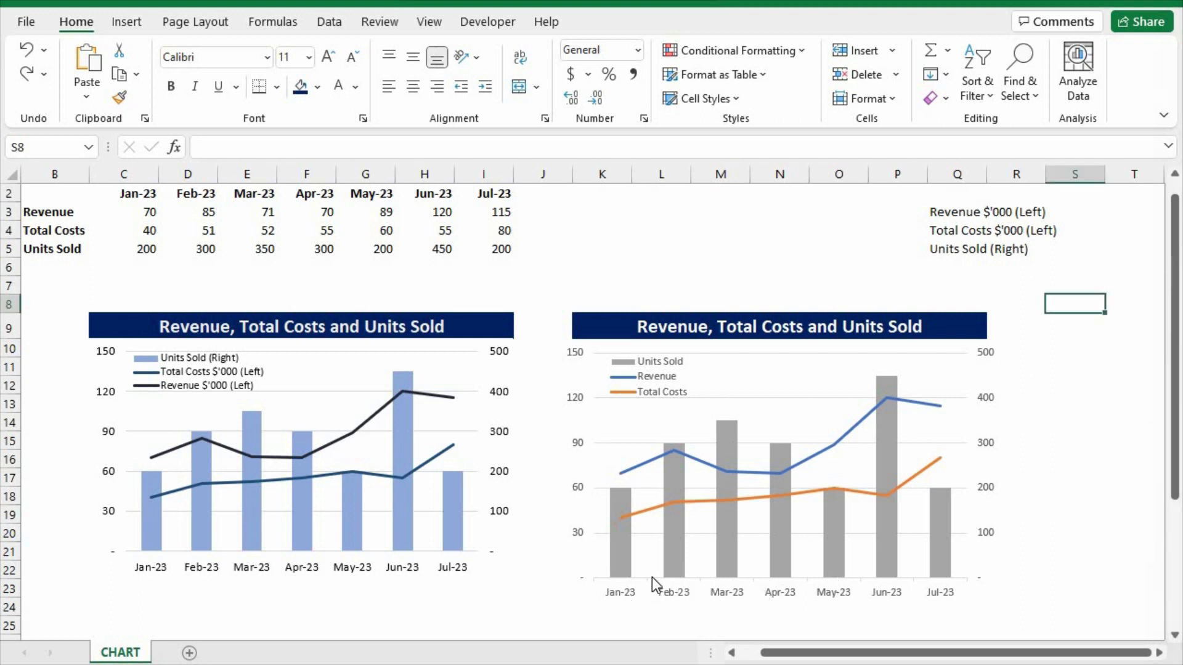
Remove the major tick marks from the new chart's horizontal date axis and close the axis formatting options.
{"action": "left_click", "coordinate": [651, 580]}
{"action": "left_click_drag", "start_coordinate": [1175, 351], "coordinate": [1178, 516]}
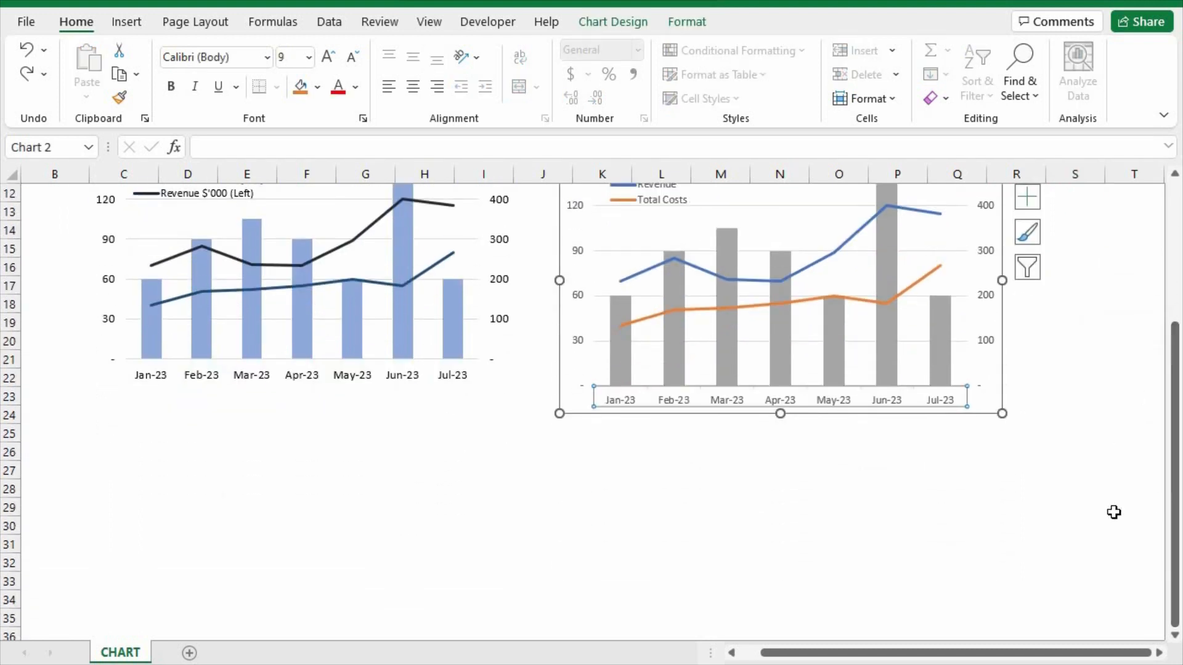
{"action": "left_click", "coordinate": [1024, 524]}
{"action": "key", "text": "Down"}
{"action": "key", "text": "Down"}
{"action": "key", "text": "Down"}
{"action": "key", "text": "Down"}
{"action": "key", "text": "Down"}
{"action": "key", "text": "Down"}
{"action": "key", "text": "Down"}
{"action": "key", "text": "Down"}
{"action": "key", "text": "Down"}
{"action": "key", "text": "Down"}
{"action": "key", "text": "Down"}
{"action": "key", "text": "Down"}
{"action": "key", "text": "Down"}
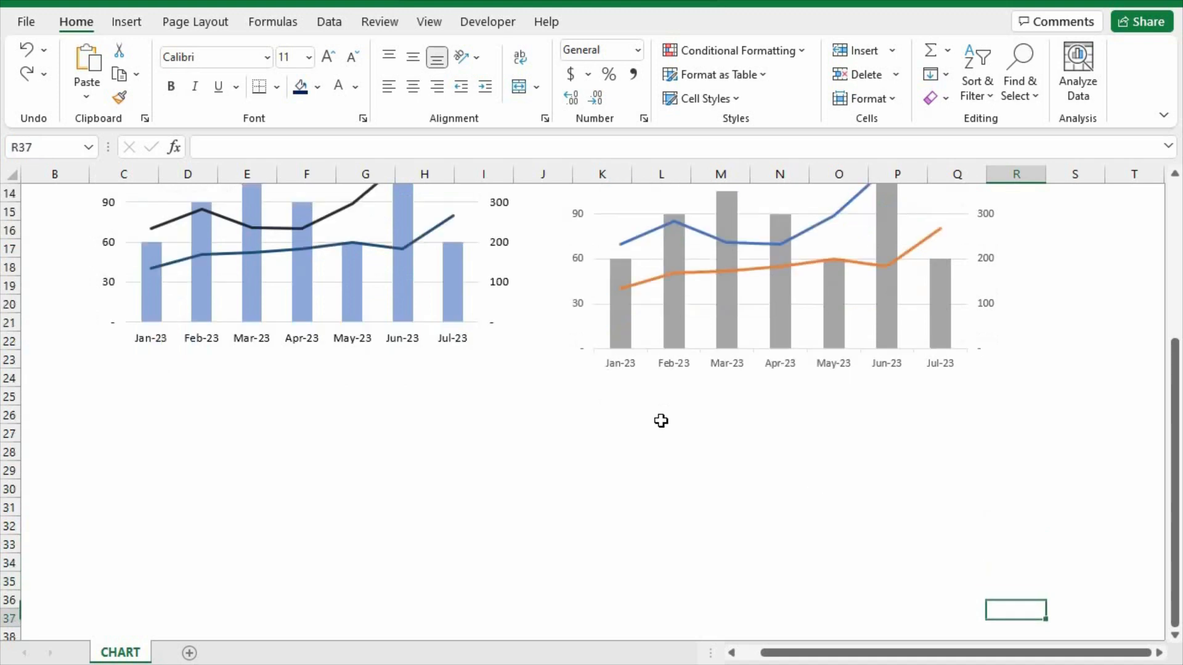
{"action": "key", "text": "Down"}
{"action": "left_click", "coordinate": [648, 219]}
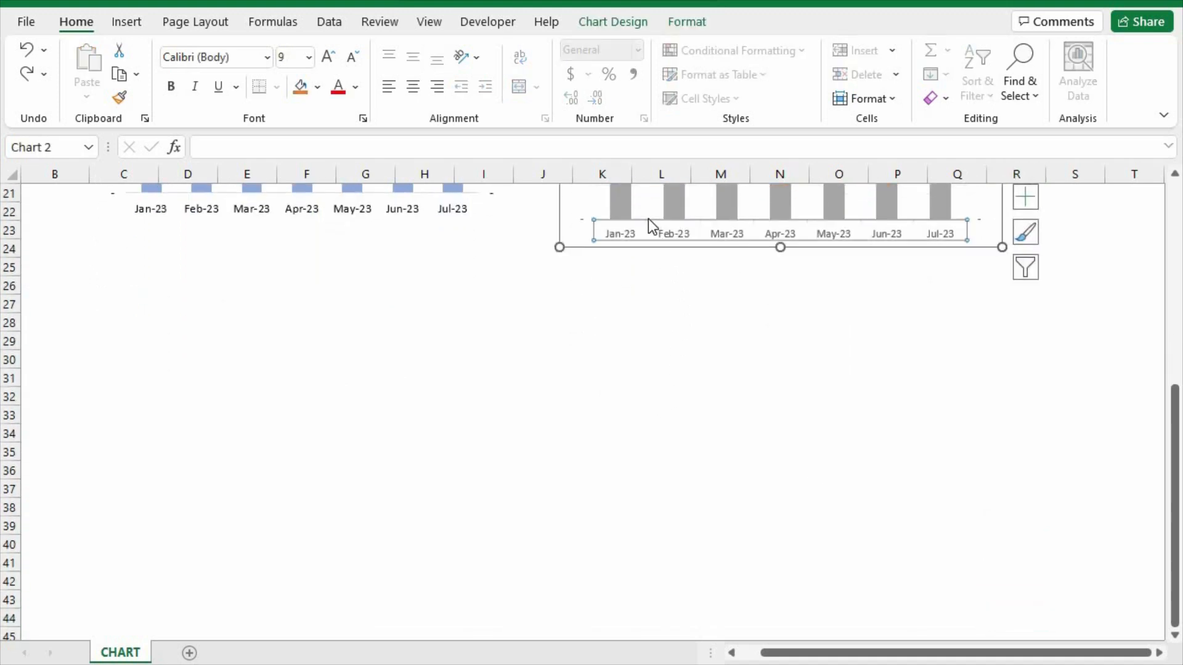
{"action": "right_click", "coordinate": [648, 219]}
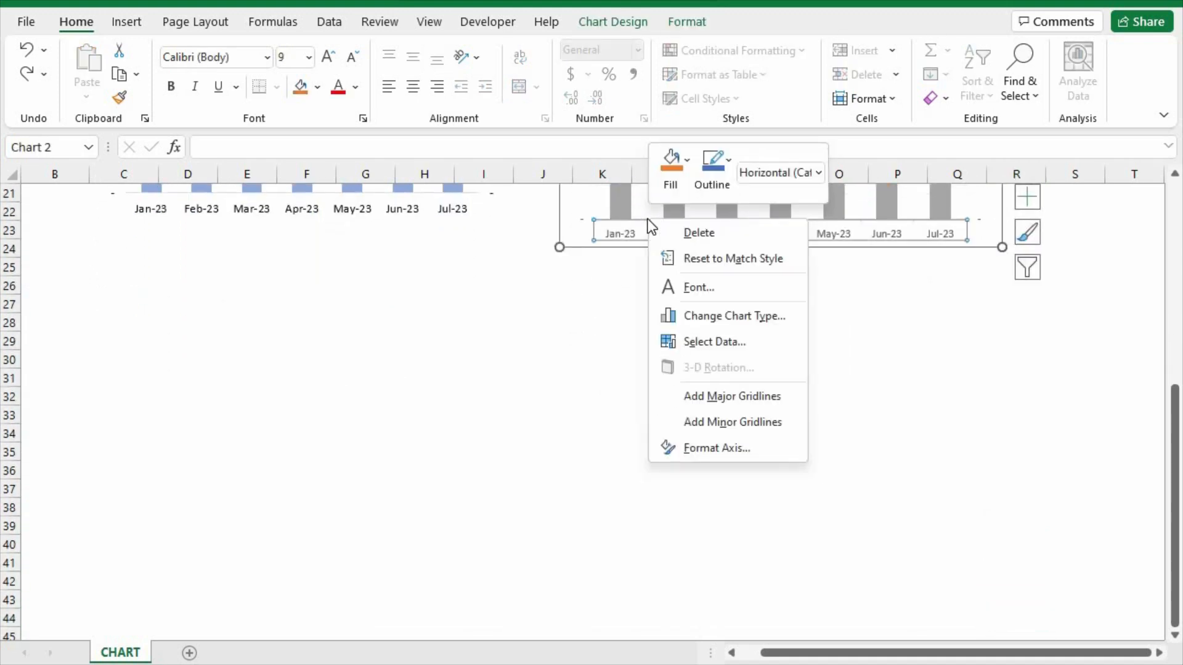
{"action": "left_click", "coordinate": [719, 447]}
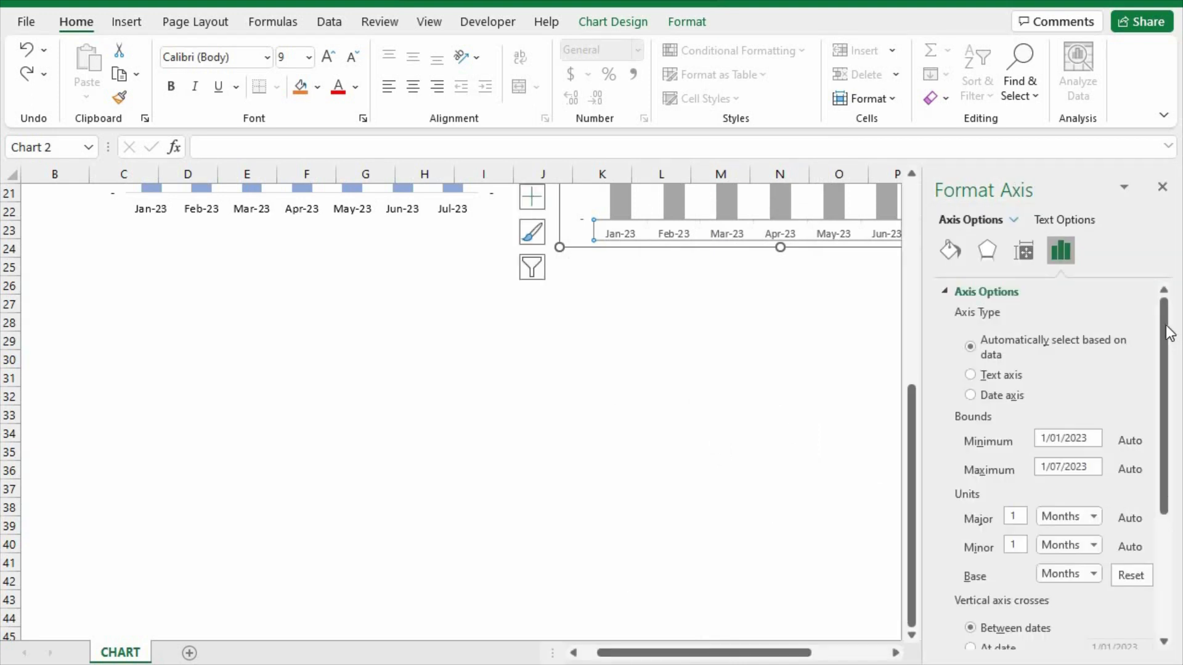
{"action": "left_click_drag", "start_coordinate": [1167, 327], "coordinate": [1173, 468]}
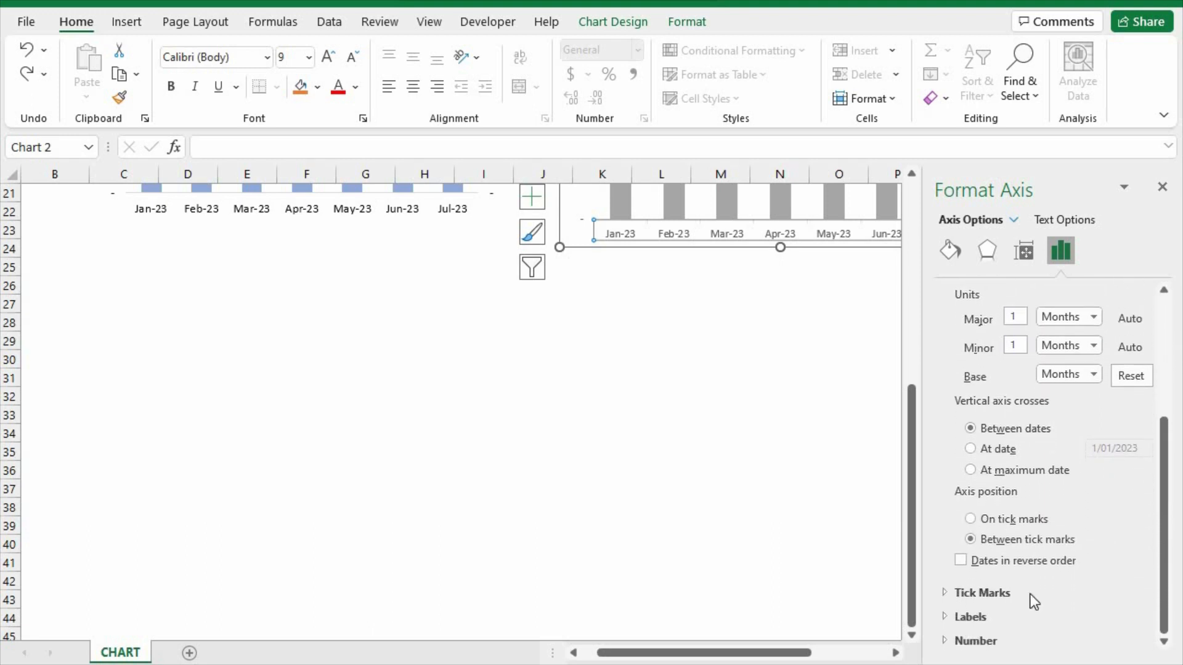
{"action": "left_click", "coordinate": [945, 593]}
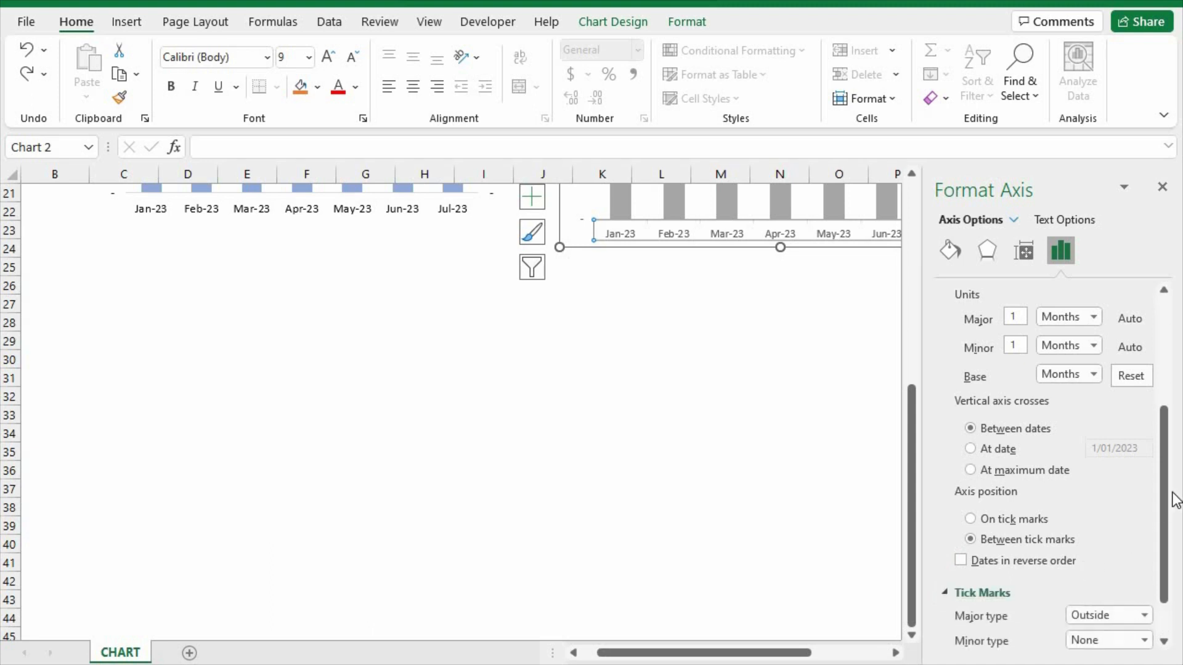
{"action": "left_click_drag", "start_coordinate": [1170, 517], "coordinate": [1168, 571]}
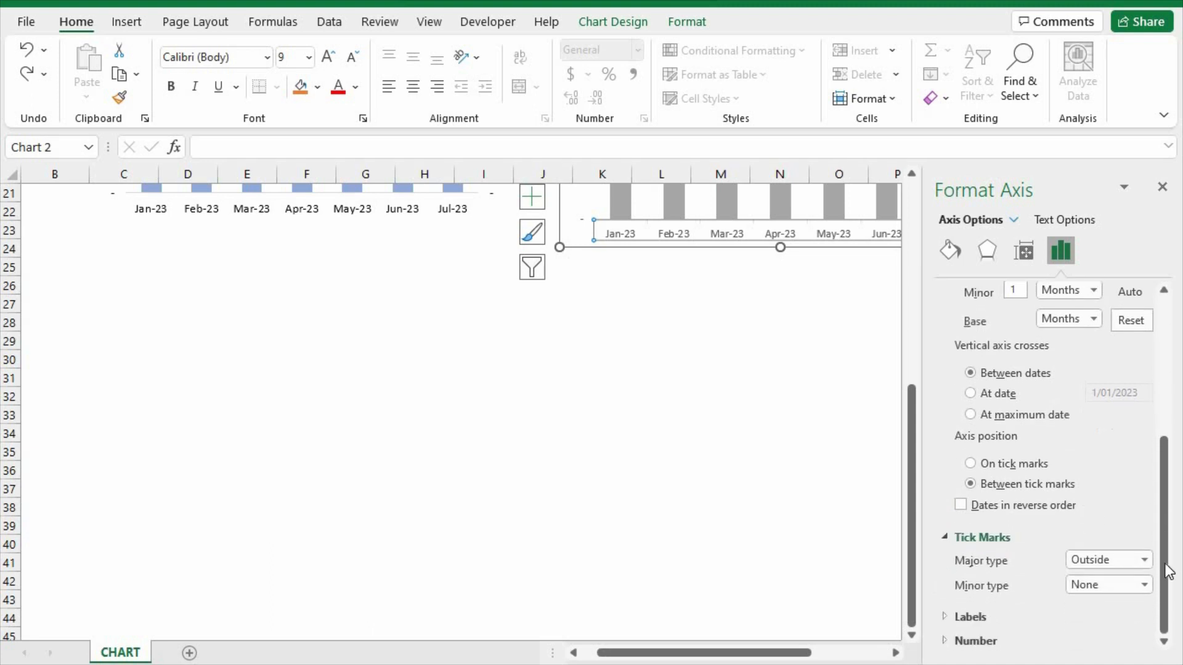
{"action": "left_click", "coordinate": [1115, 565]}
{"action": "left_click", "coordinate": [1085, 581]}
{"action": "left_click_drag", "start_coordinate": [910, 464], "coordinate": [916, 290]}
{"action": "left_click", "coordinate": [654, 588]}
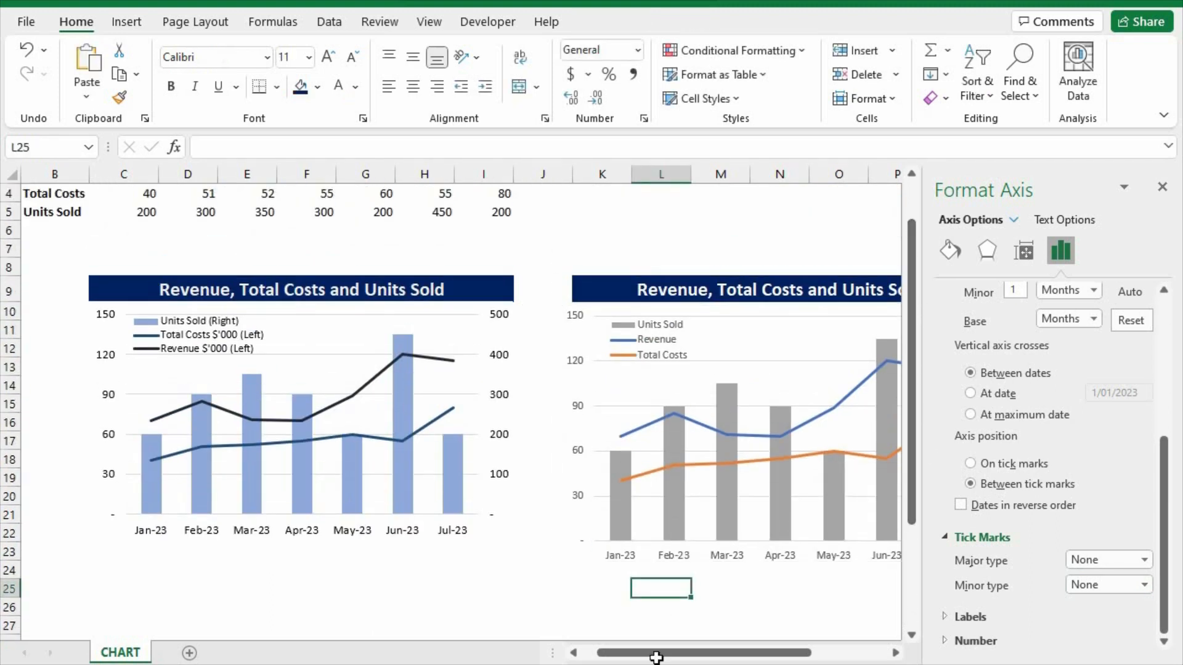
{"action": "left_click", "coordinate": [1162, 187]}
{"action": "left_click", "coordinate": [824, 593]}
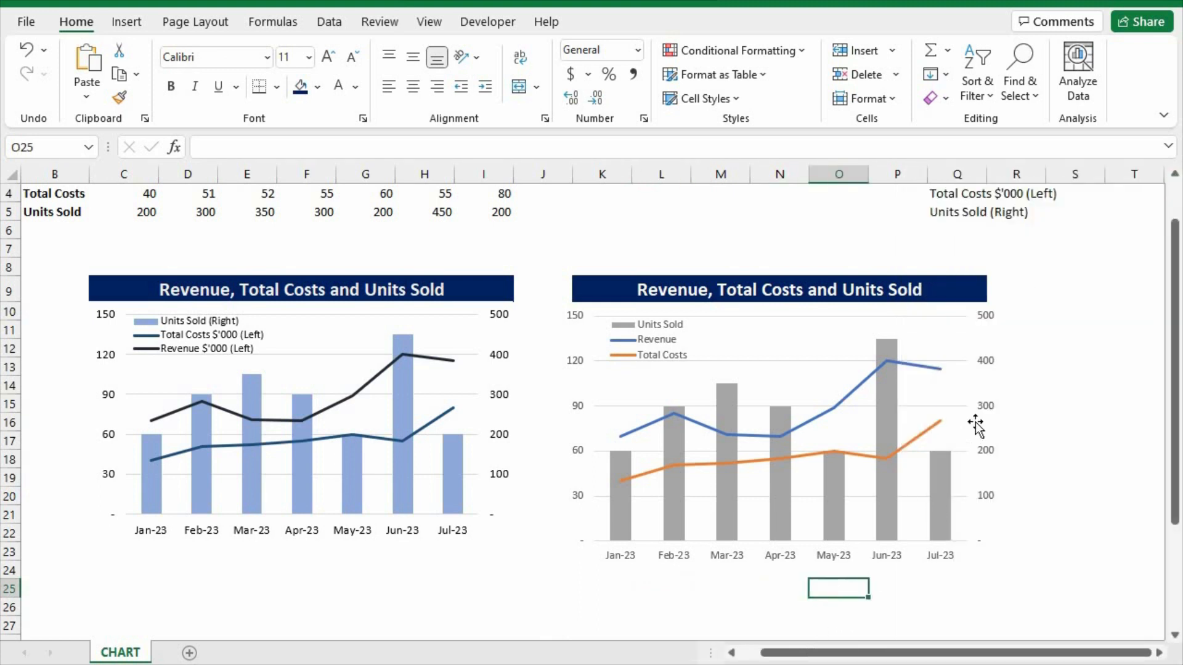
Set the label font color to black on the new chart's primary vertical, secondary vertical and horizontal axes.
{"action": "left_click", "coordinate": [579, 317]}
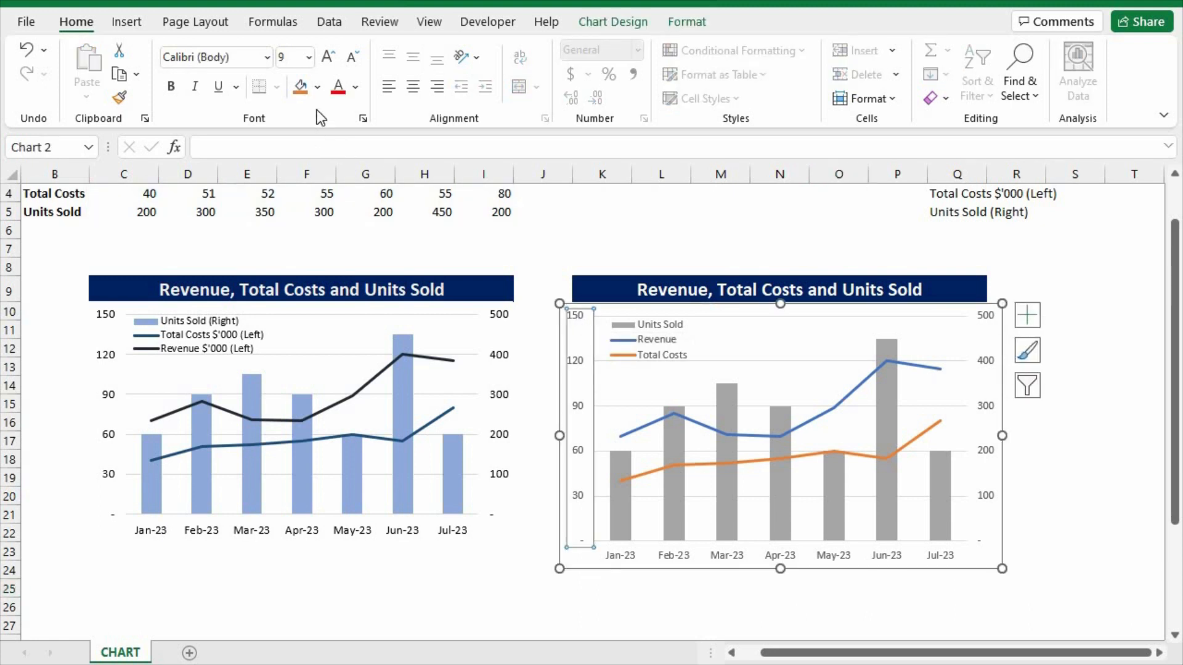
{"action": "left_click", "coordinate": [358, 88]}
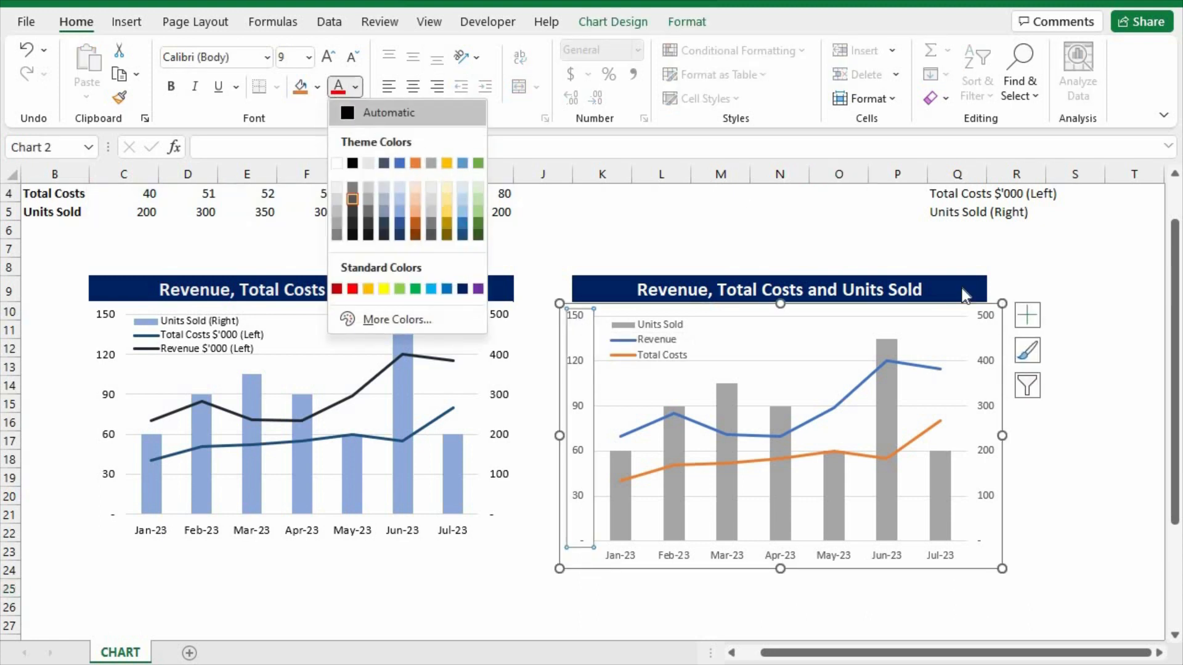
{"action": "left_click", "coordinate": [817, 363]}
{"action": "left_click", "coordinate": [987, 356]}
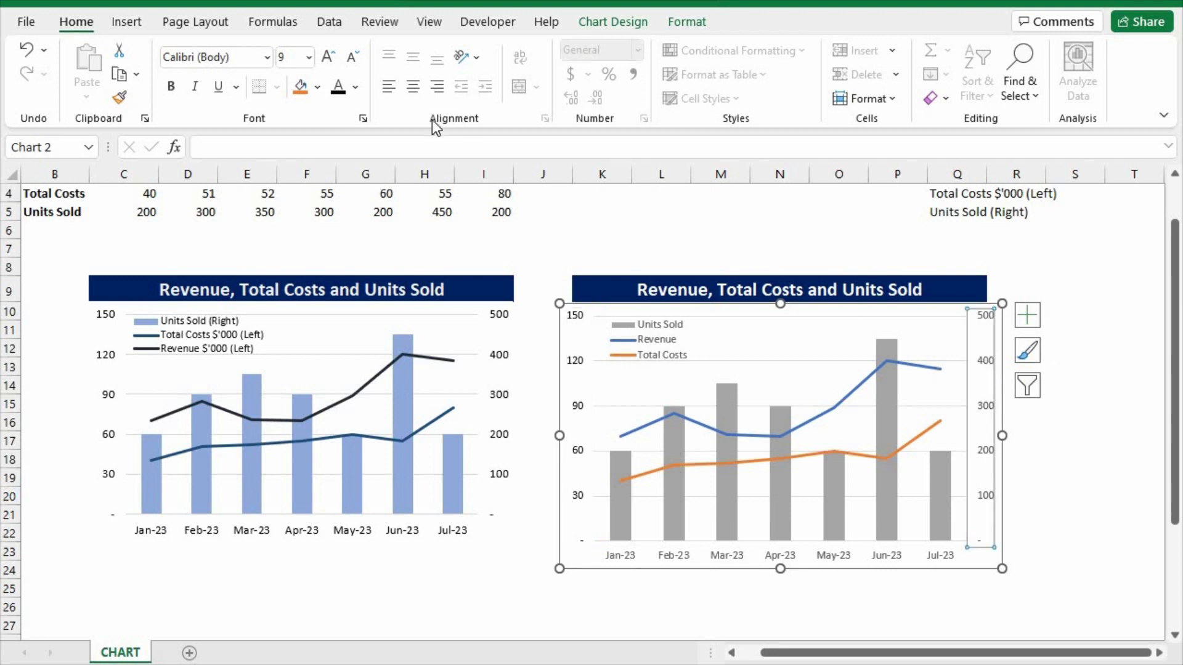
{"action": "left_click", "coordinate": [339, 88]}
{"action": "left_click", "coordinate": [726, 560]}
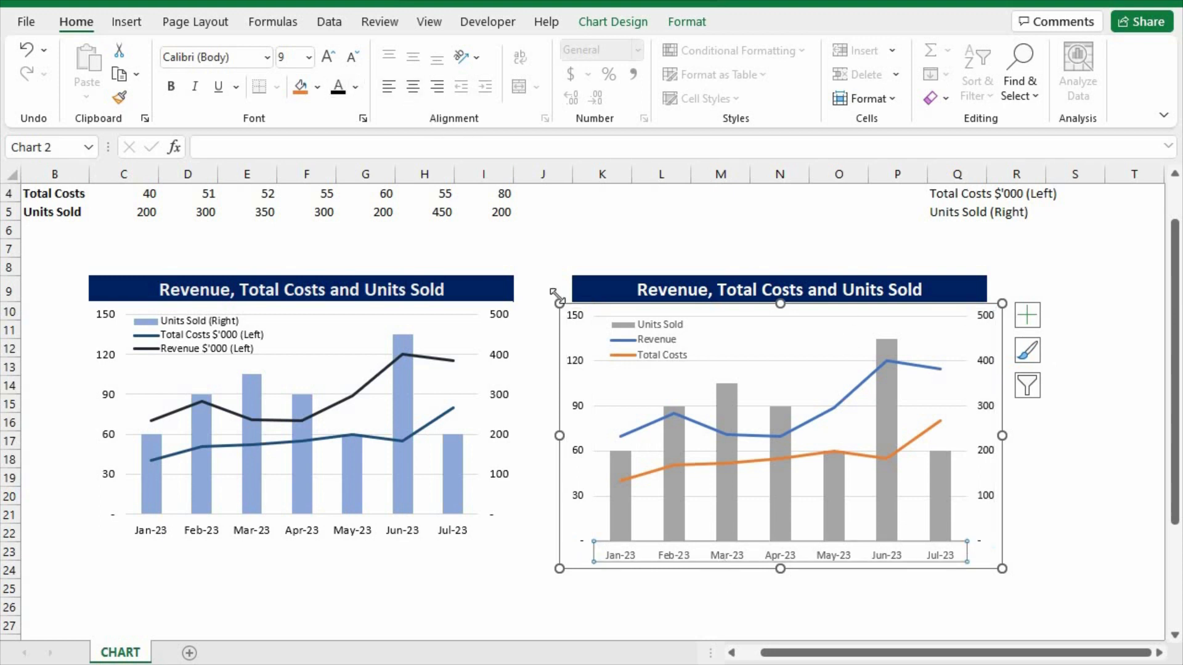
{"action": "left_click", "coordinate": [339, 88]}
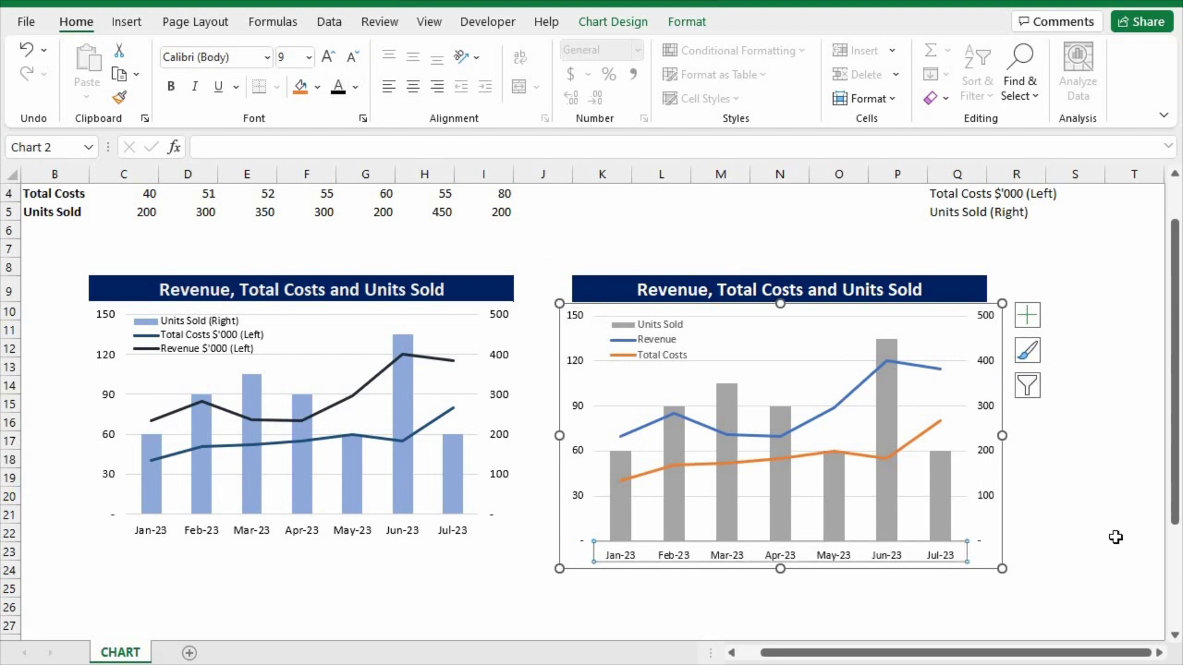
{"action": "left_click", "coordinate": [1061, 492]}
Resize the new chart from two opposite corners, snapping its edges to the cell grid so its width matches the heading bar.
{"action": "left_click", "coordinate": [763, 331]}
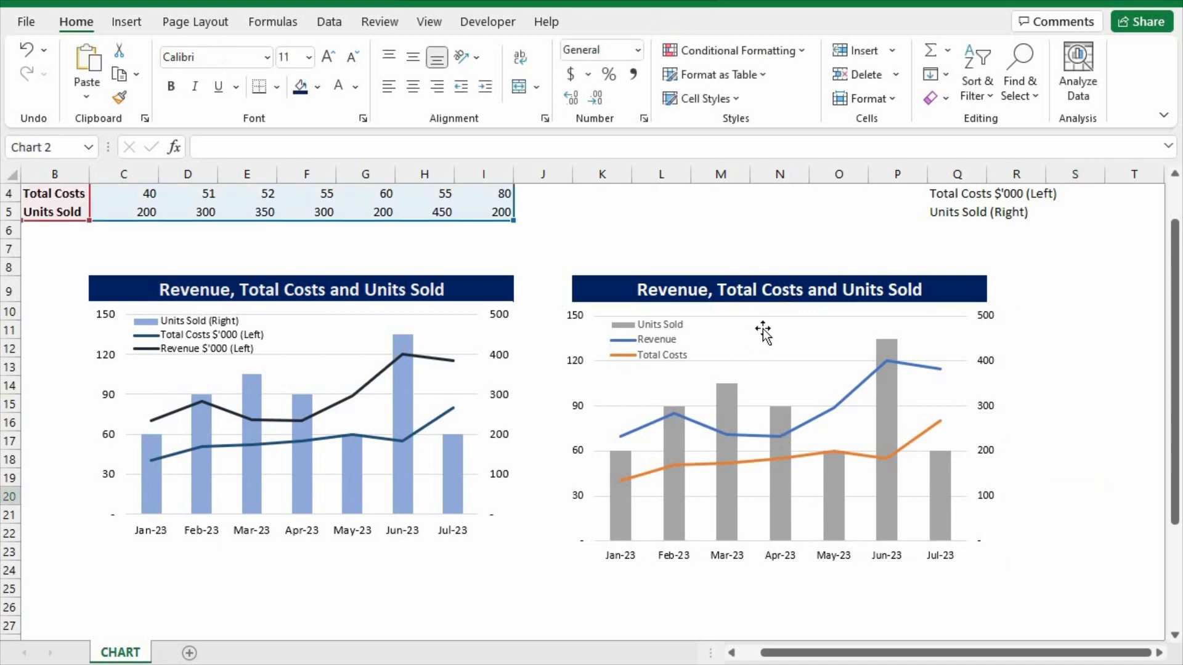
{"action": "key", "text": "alt"}
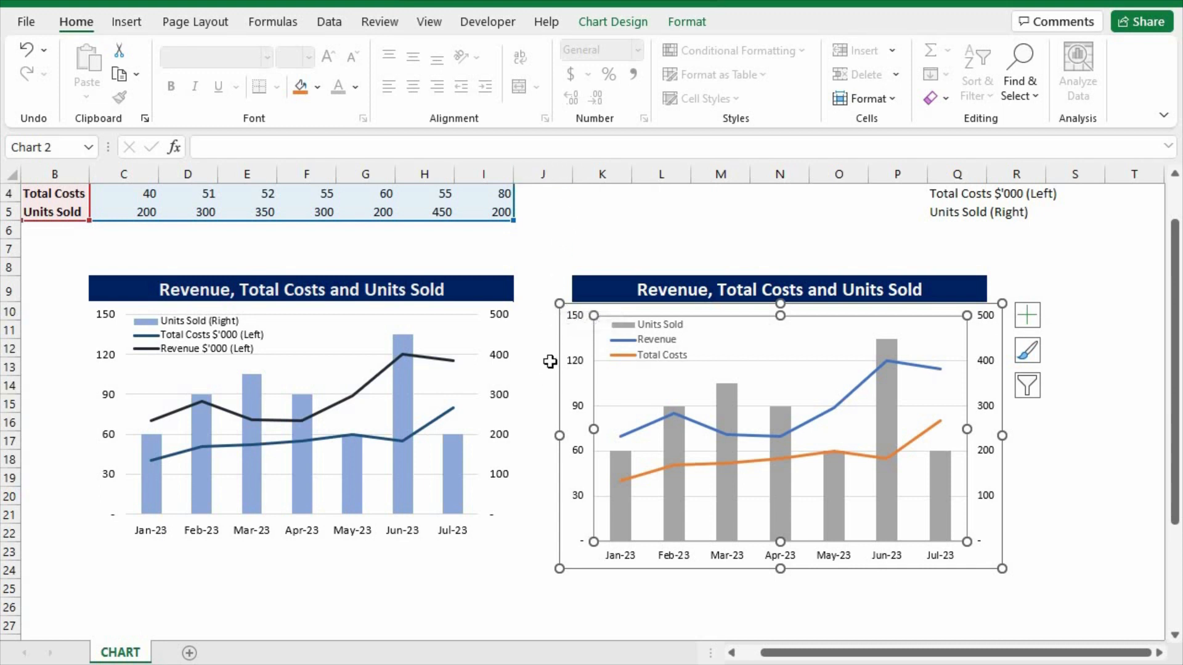
{"action": "mouse_move", "coordinate": [560, 303]}
{"action": "left_mouse_down"}
{"action": "mouse_move", "coordinate": [581, 327]}
{"action": "mouse_move", "coordinate": [589, 315]}
{"action": "mouse_move", "coordinate": [572, 303]}
{"action": "left_mouse_up"}
{"action": "mouse_move", "coordinate": [1002, 568]}
{"action": "left_mouse_down"}
{"action": "mouse_move", "coordinate": [975, 558]}
{"action": "mouse_move", "coordinate": [986, 560]}
{"action": "left_mouse_up"}
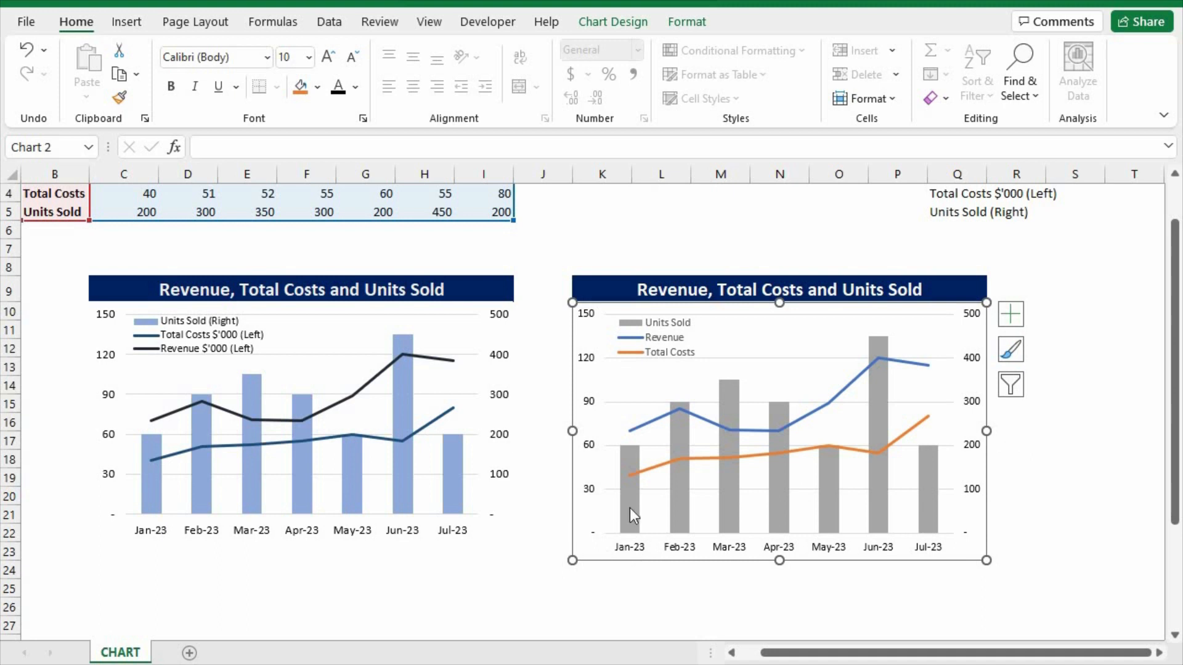
{"action": "left_click", "coordinate": [1084, 473]}
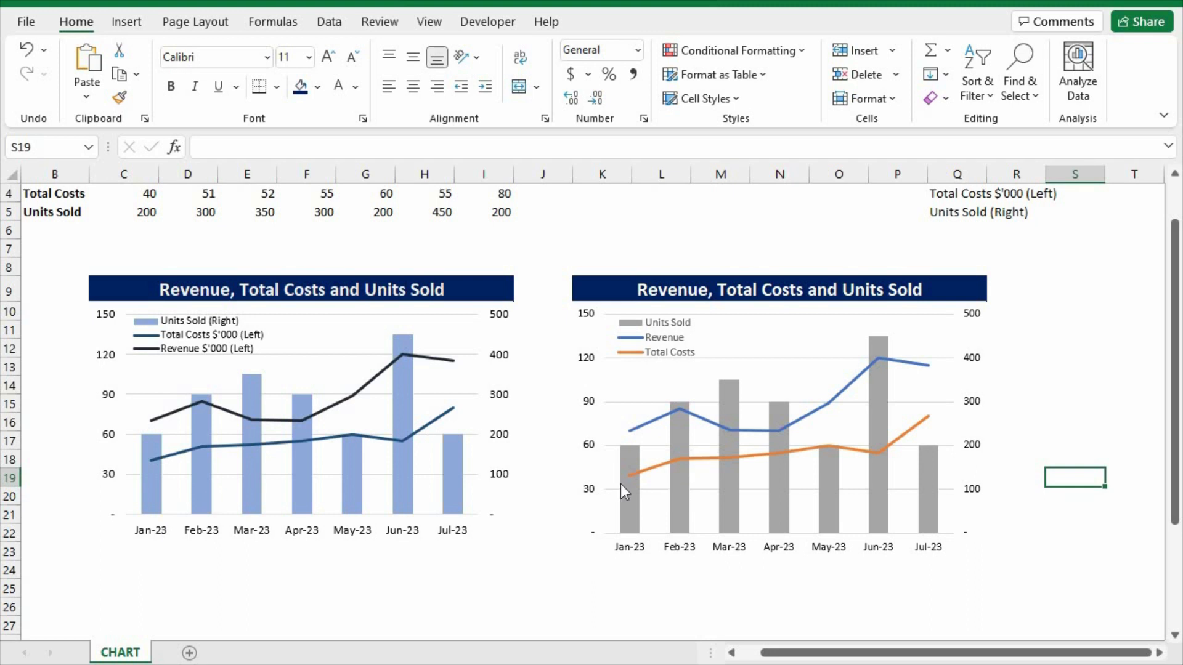
Fill the new chart's Units Sold columns with Blue, Accent 1, Lighter 60%.
{"action": "left_click", "coordinate": [678, 491]}
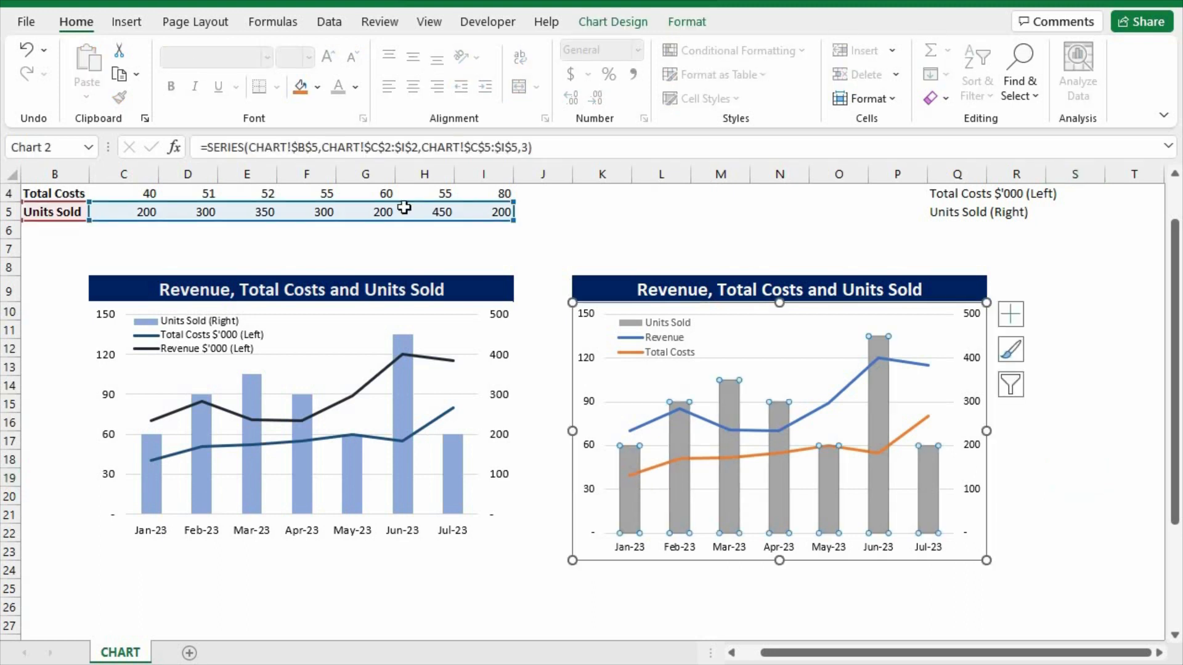
{"action": "left_click", "coordinate": [317, 86]}
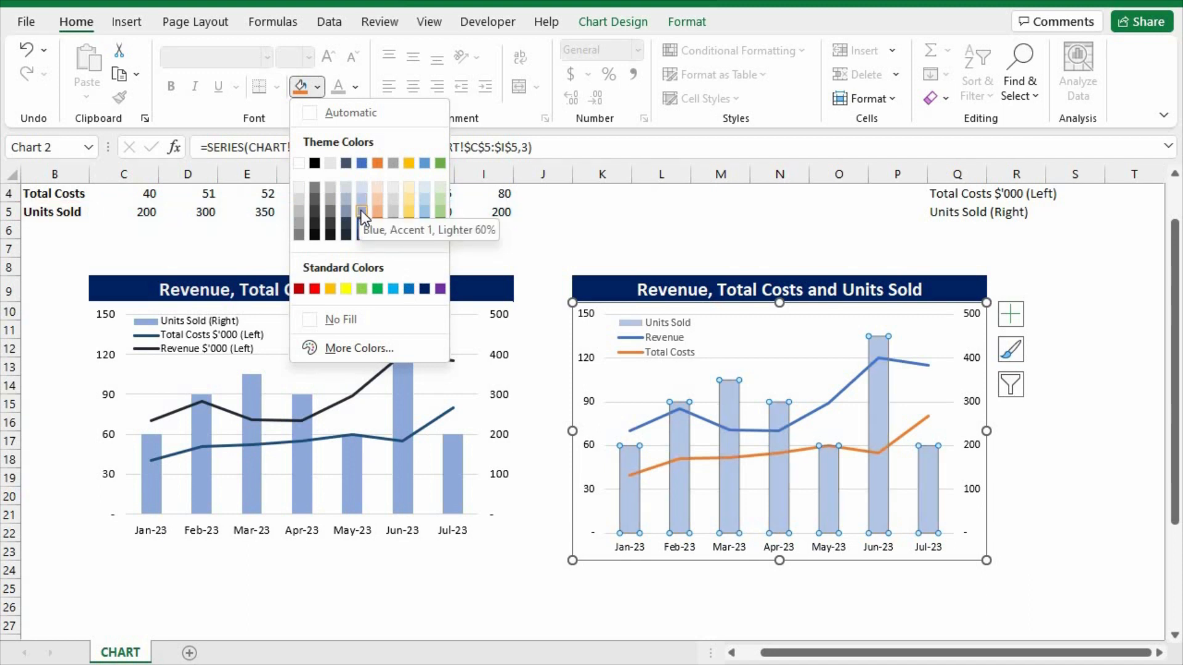
{"action": "left_click", "coordinate": [361, 211]}
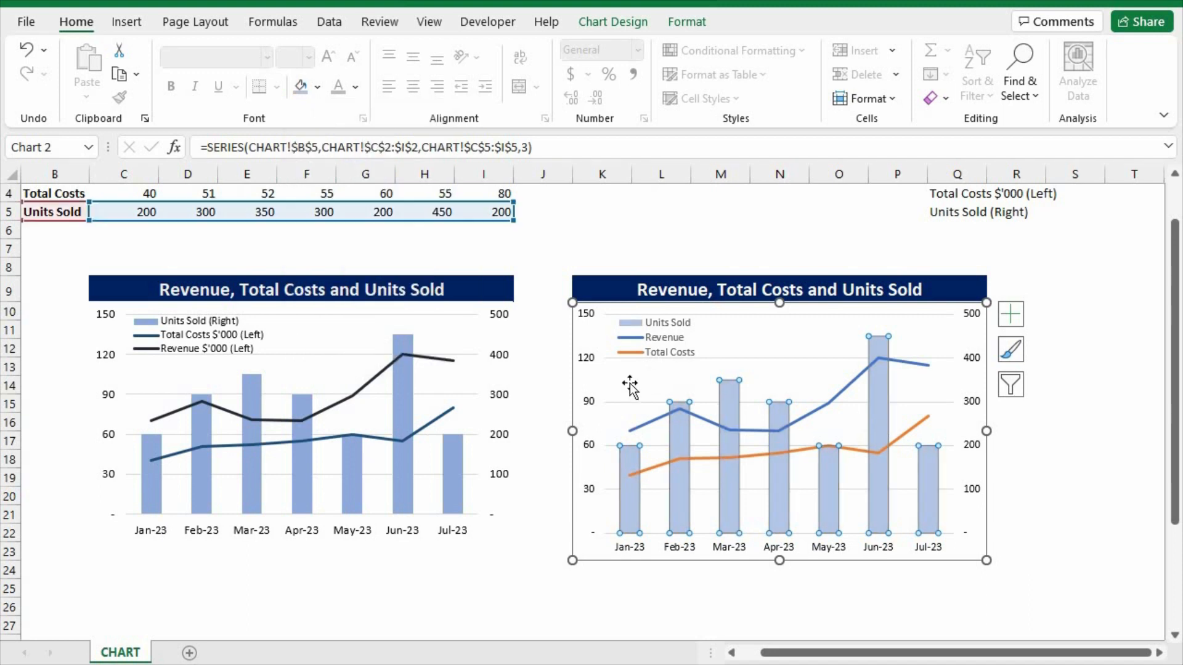
{"action": "left_click", "coordinate": [314, 94]}
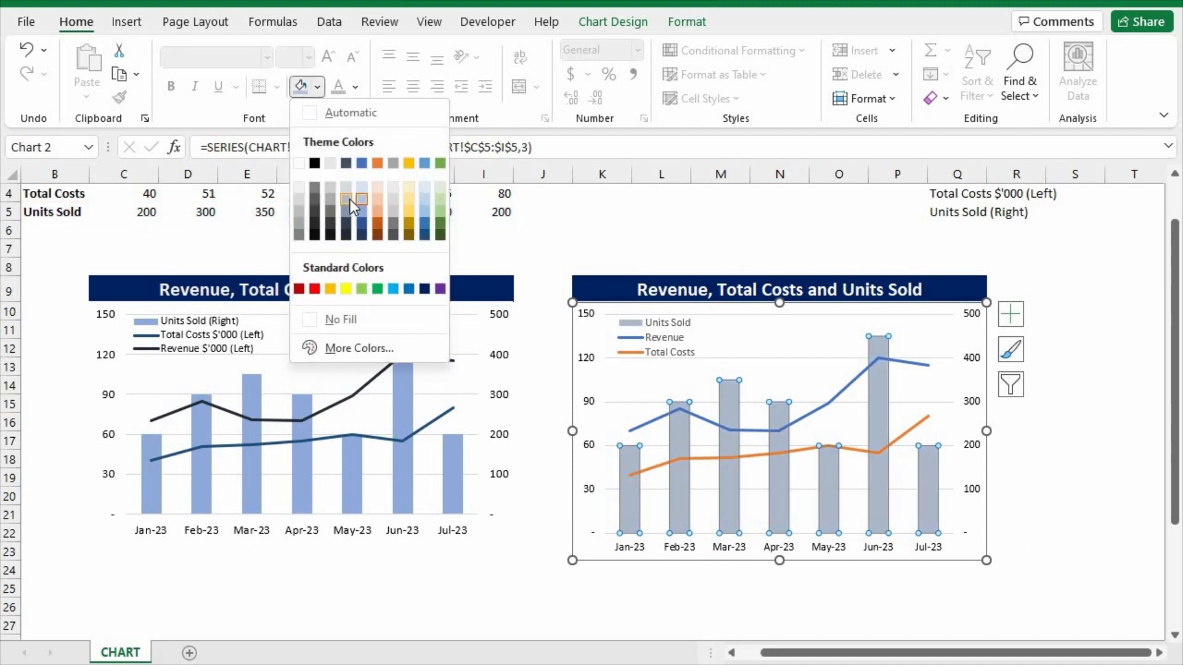
{"action": "left_click", "coordinate": [626, 237]}
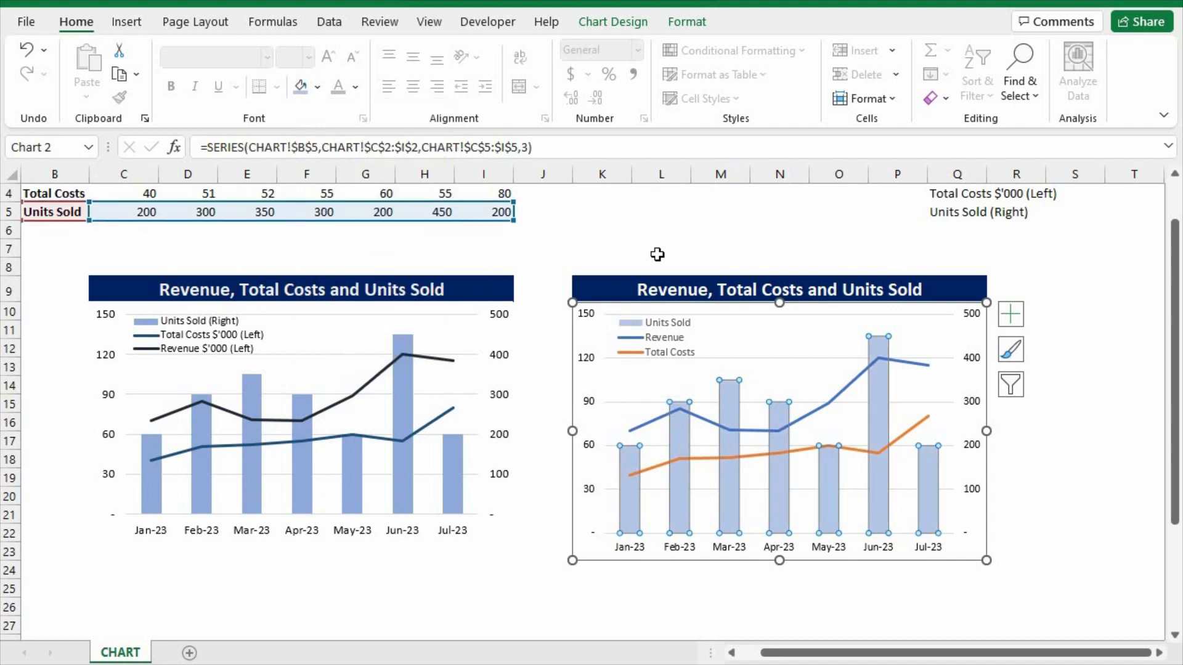
{"action": "left_click", "coordinate": [667, 230]}
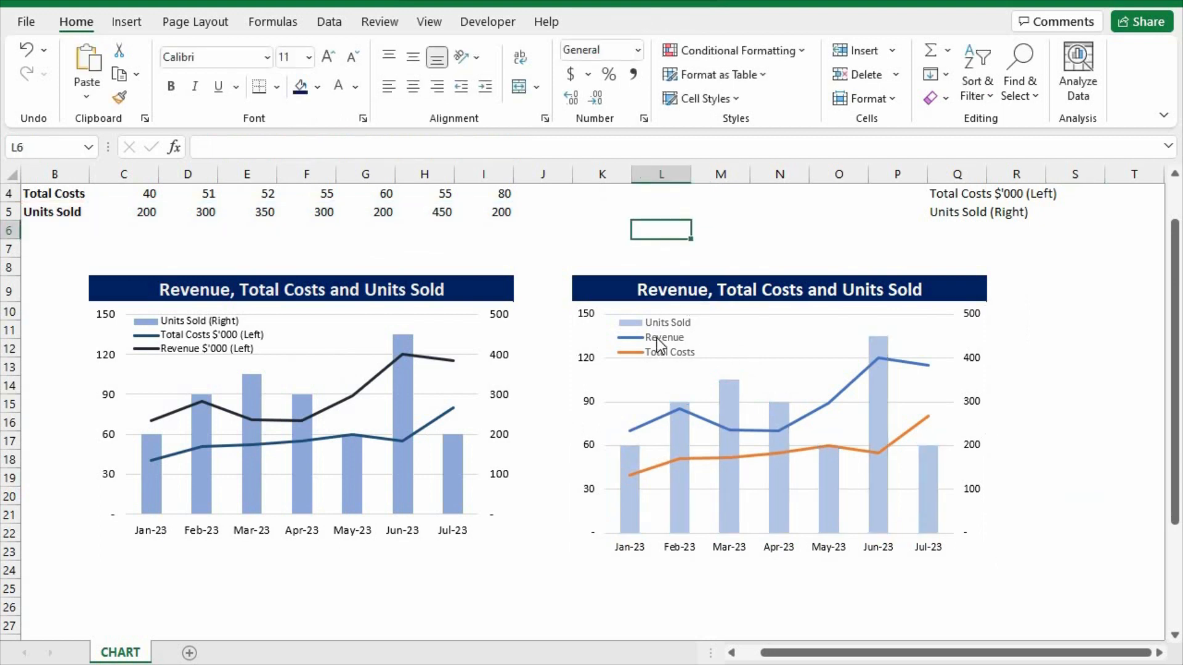
Try to recolor the new chart's Revenue line by giving the series a black fill.
{"action": "left_click", "coordinate": [652, 421]}
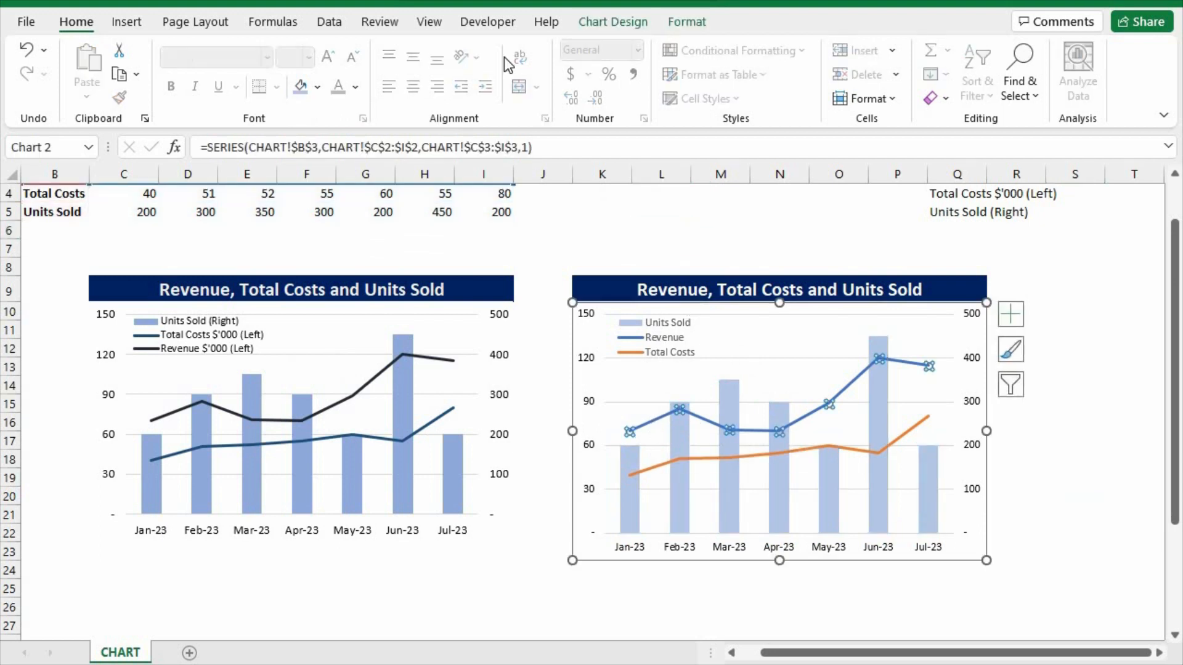
{"action": "left_click", "coordinate": [318, 88]}
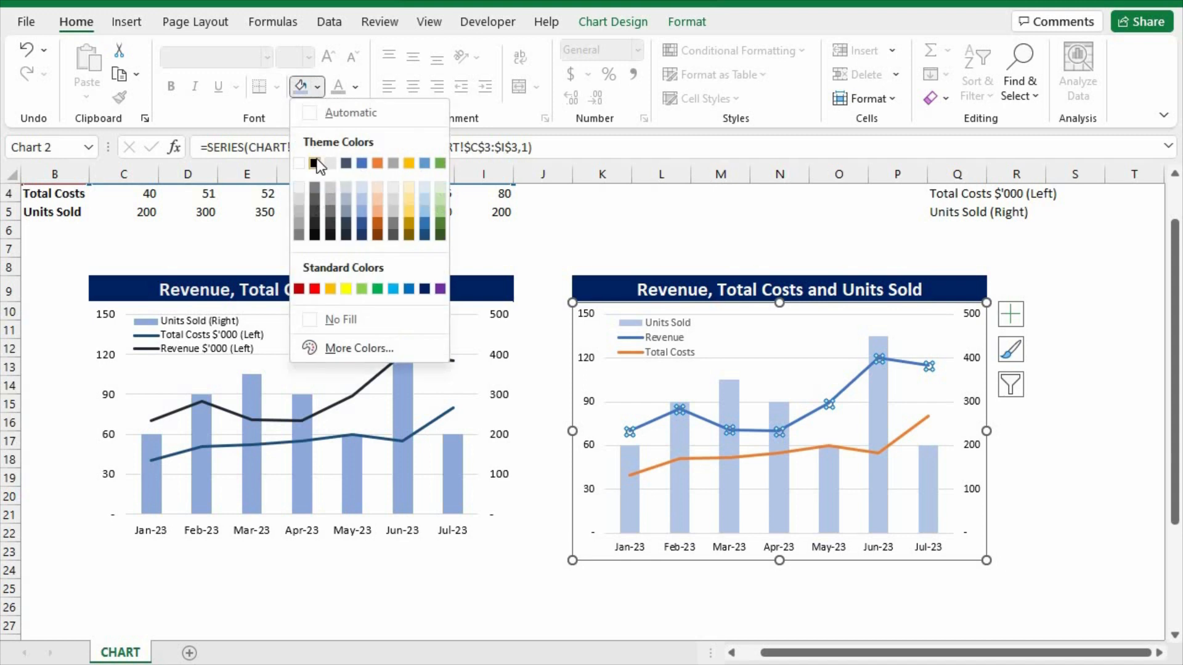
{"action": "left_click", "coordinate": [315, 163]}
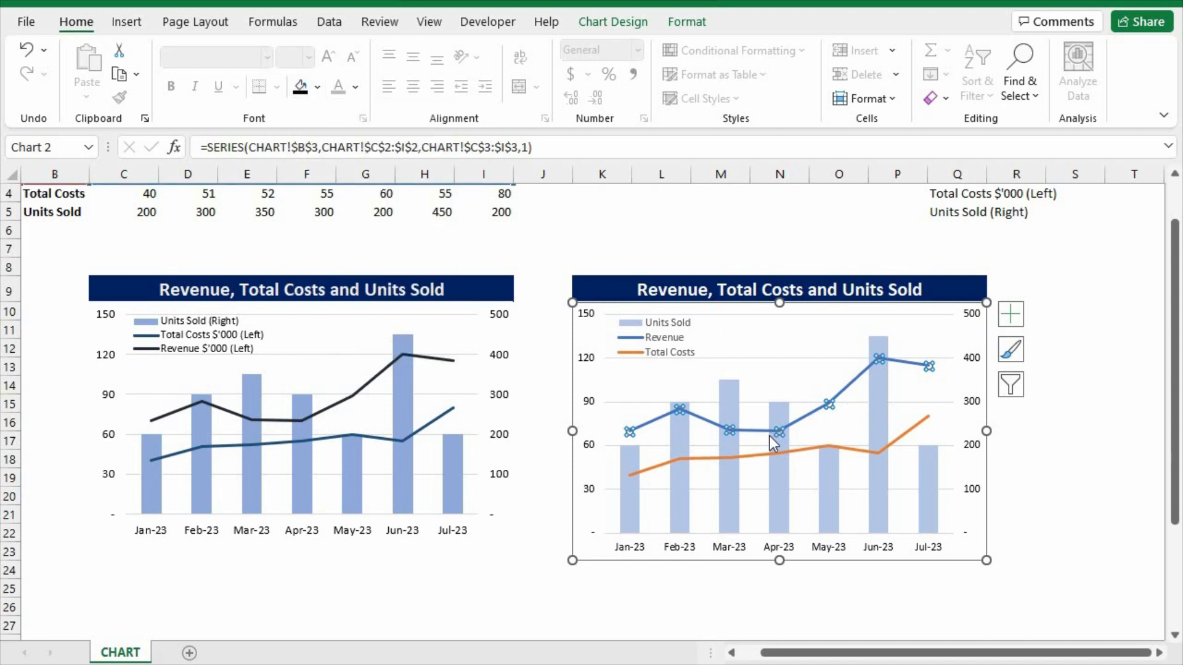
{"action": "left_click", "coordinate": [1033, 443]}
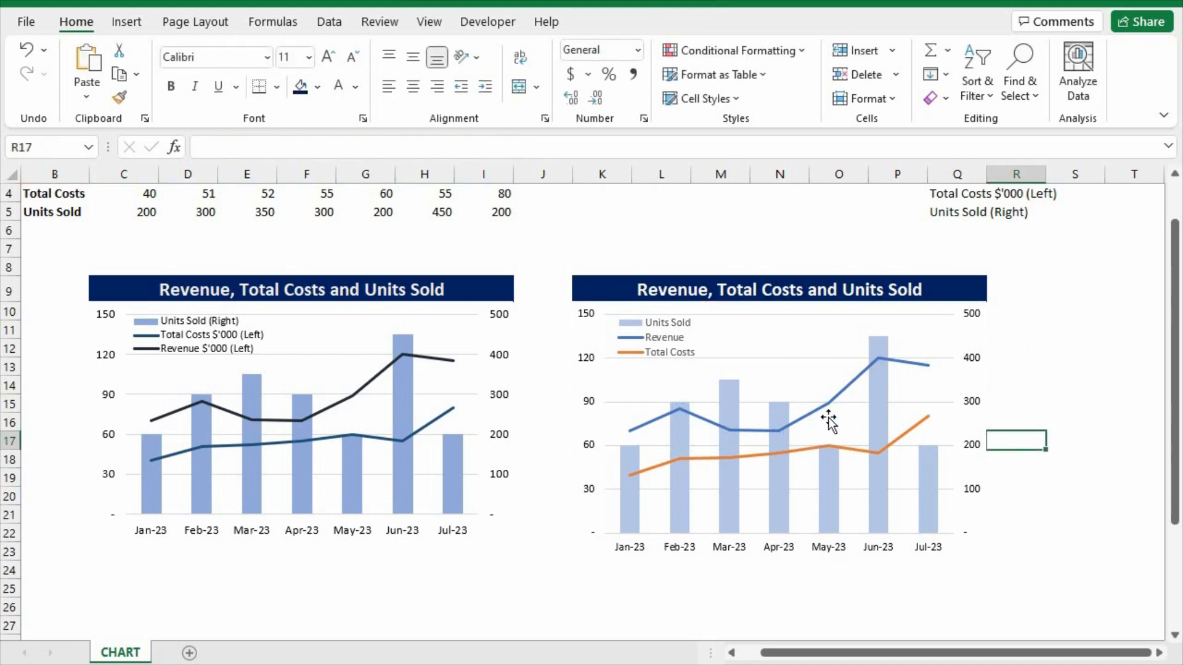
Set the outline color of the new chart's Revenue line to black.
{"action": "left_click", "coordinate": [808, 416]}
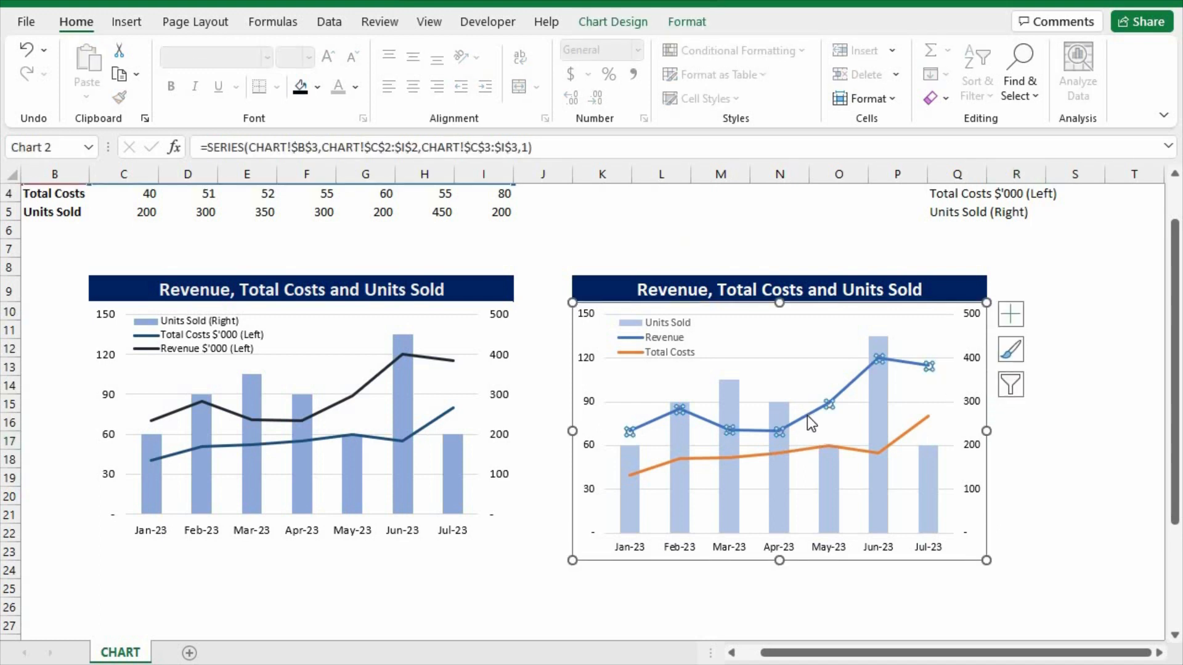
{"action": "right_click", "coordinate": [807, 415]}
{"action": "left_click", "coordinate": [874, 373]}
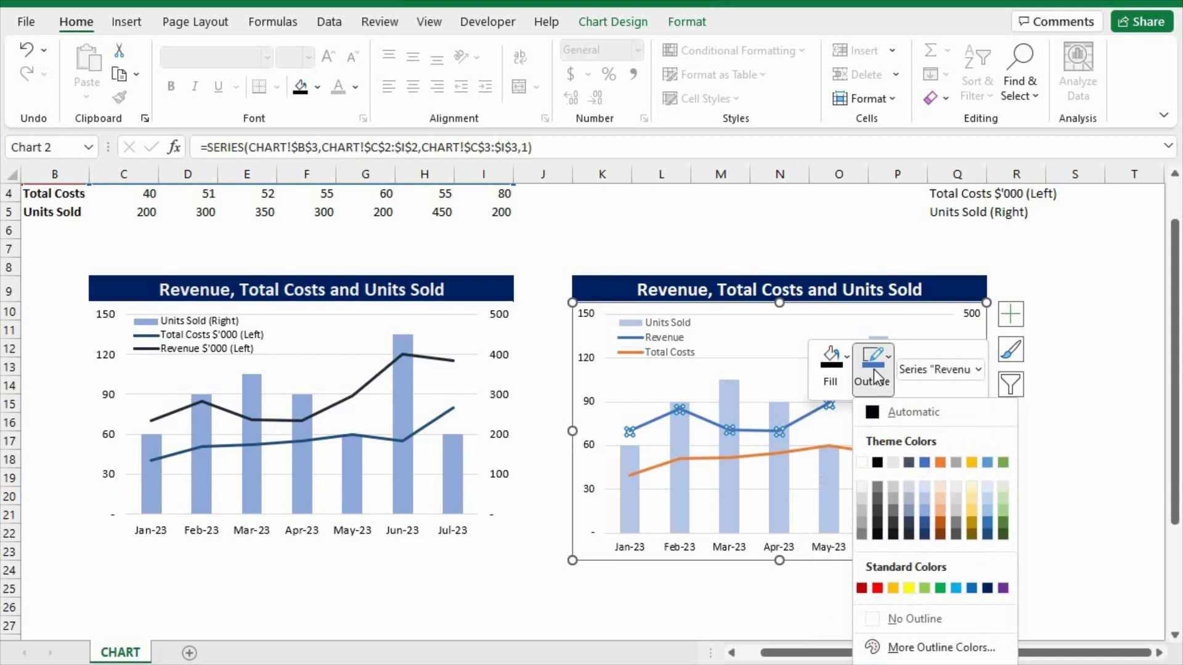
{"action": "left_click", "coordinate": [879, 412]}
Open the outline color choices for the new chart's Total Costs line.
{"action": "left_click", "coordinate": [916, 427]}
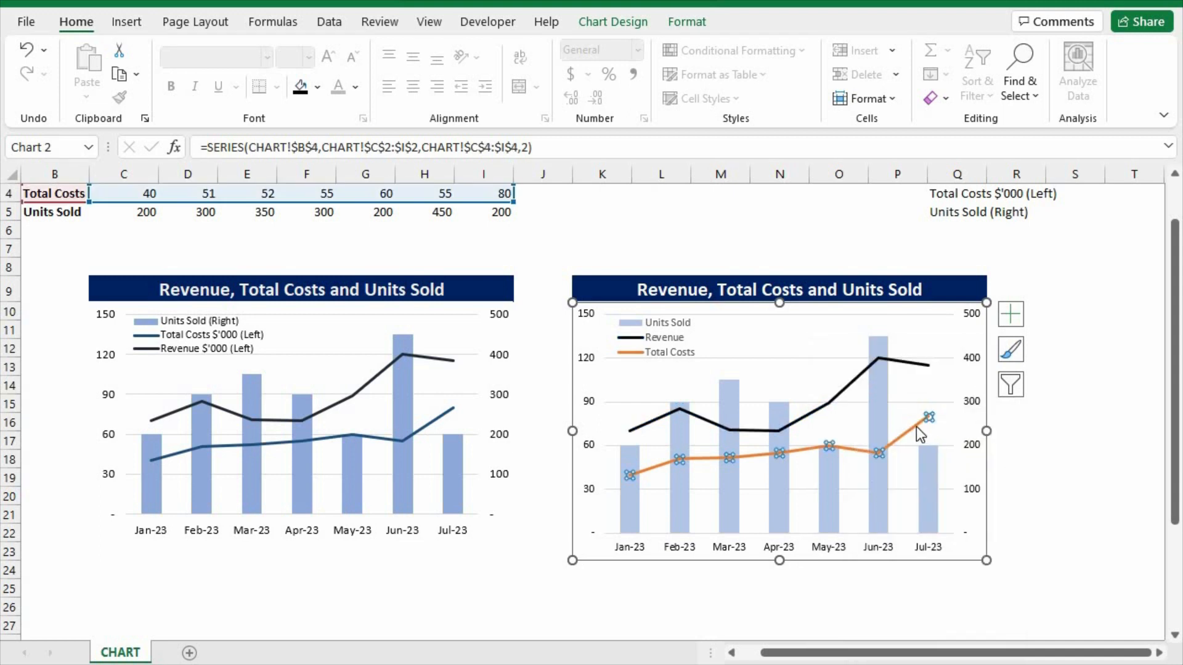
{"action": "right_click", "coordinate": [916, 426]}
{"action": "left_click", "coordinate": [985, 392]}
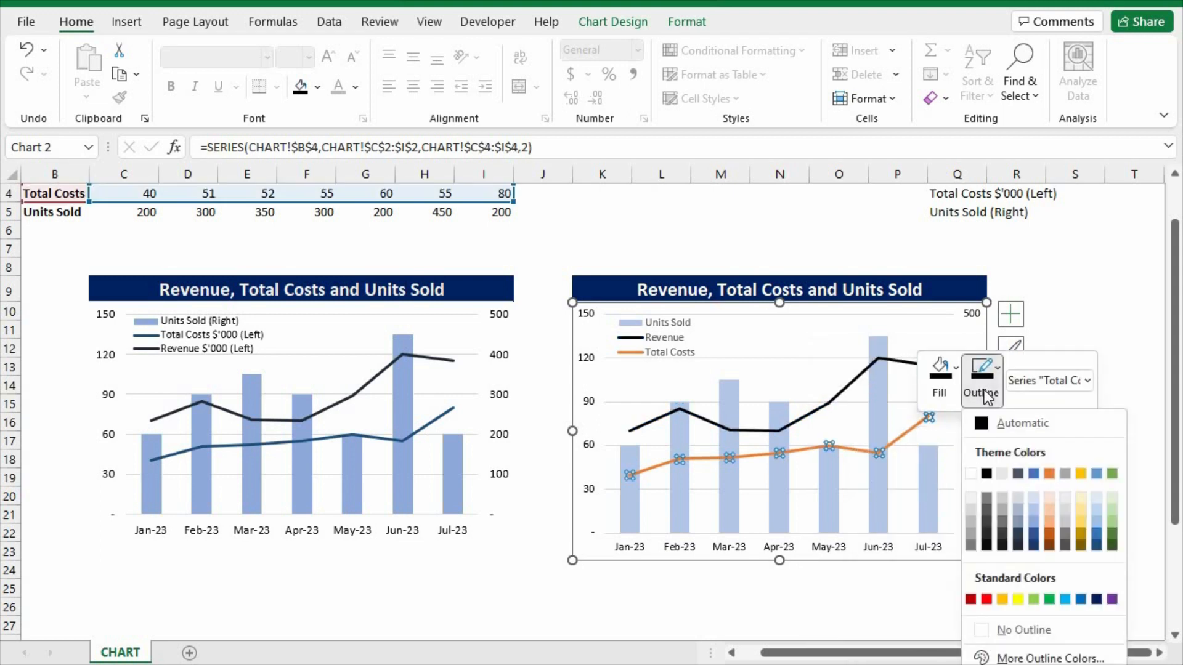